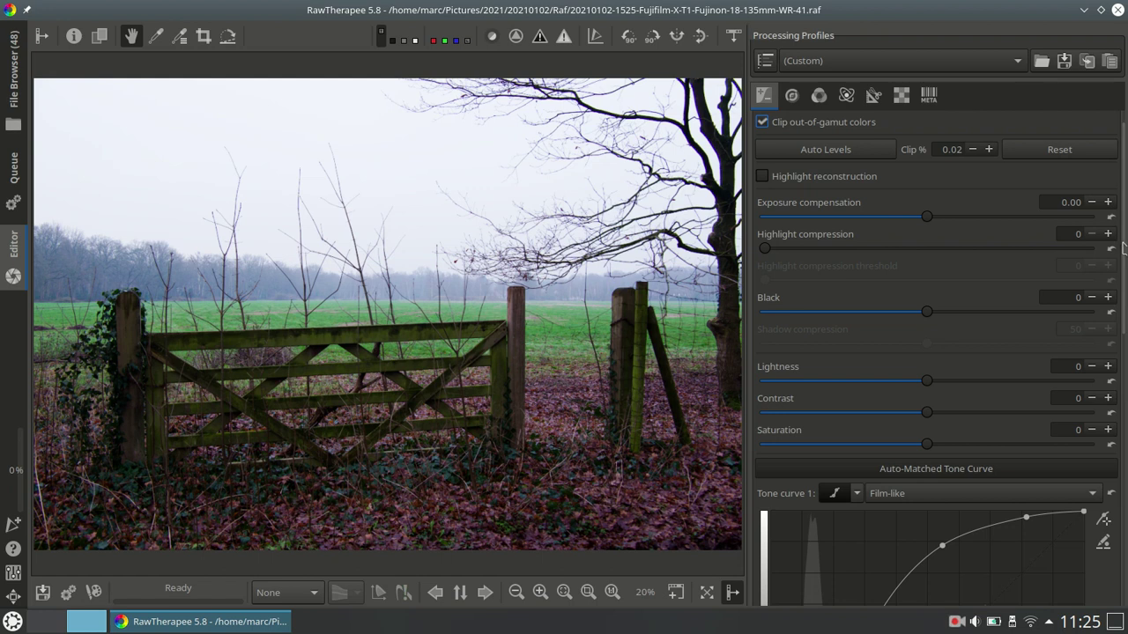
# Remove the midtone and highlight points from tone curve 1, and regenerate the curve with the auto-matched tone curve.
pyautogui.scroll(-2, 1122, 251)
pyautogui.moveTo(1121, 252); pyautogui.dragTo(1124, 394)
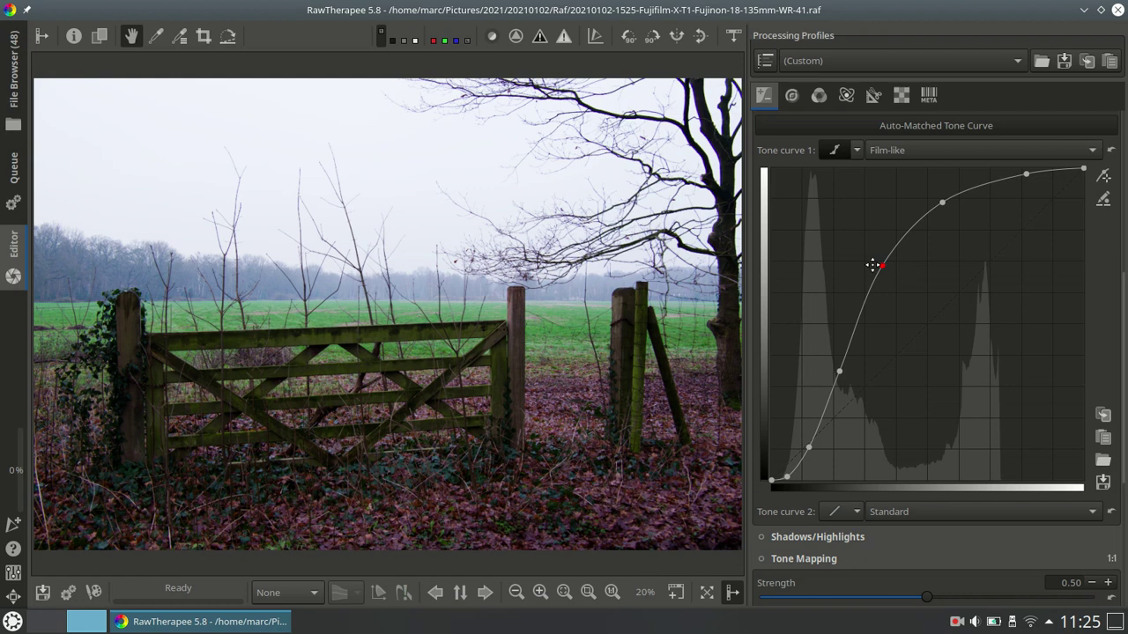
pyautogui.moveTo(882, 266); pyautogui.dragTo(759, 227)
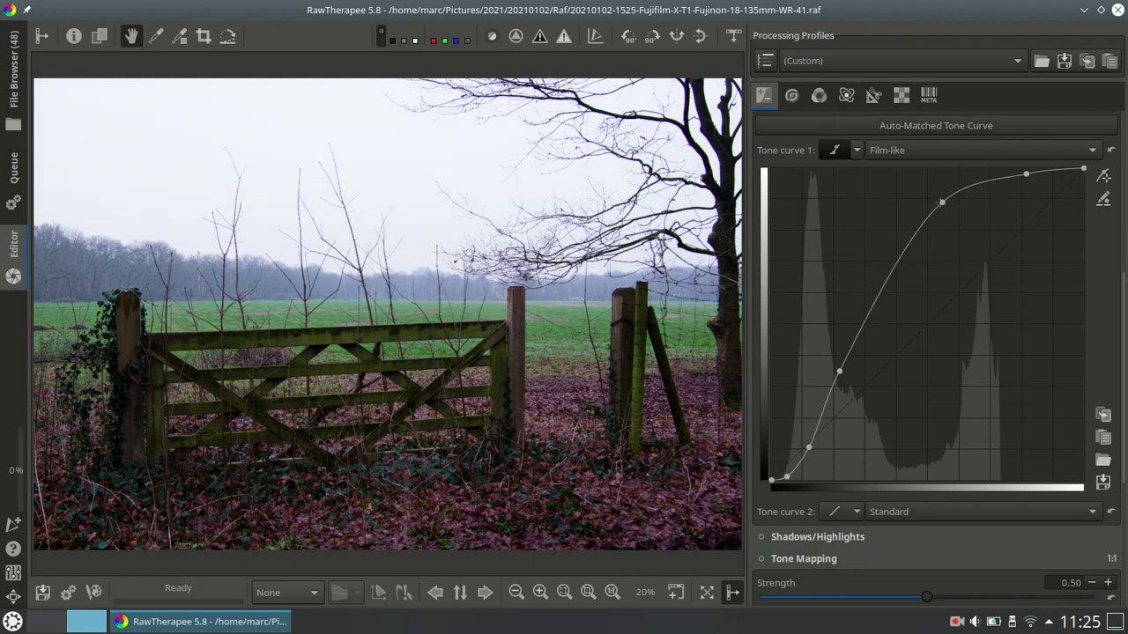
pyautogui.moveTo(933, 203); pyautogui.dragTo(831, 201)
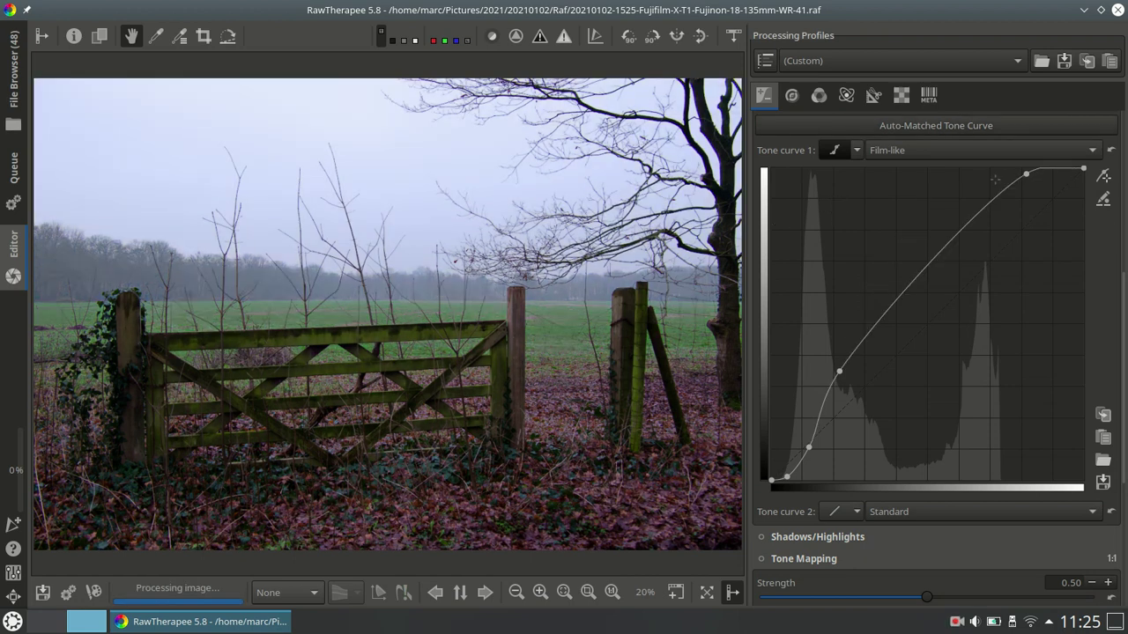
pyautogui.moveTo(987, 214); pyautogui.dragTo(797, 201)
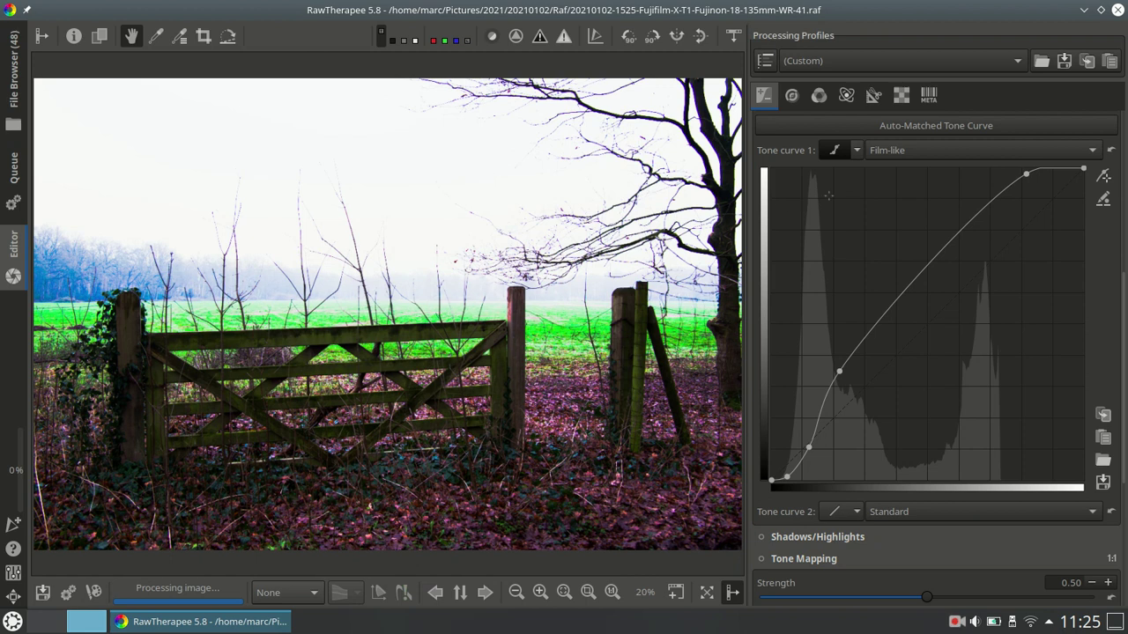
pyautogui.moveTo(1027, 174); pyautogui.dragTo(805, 202)
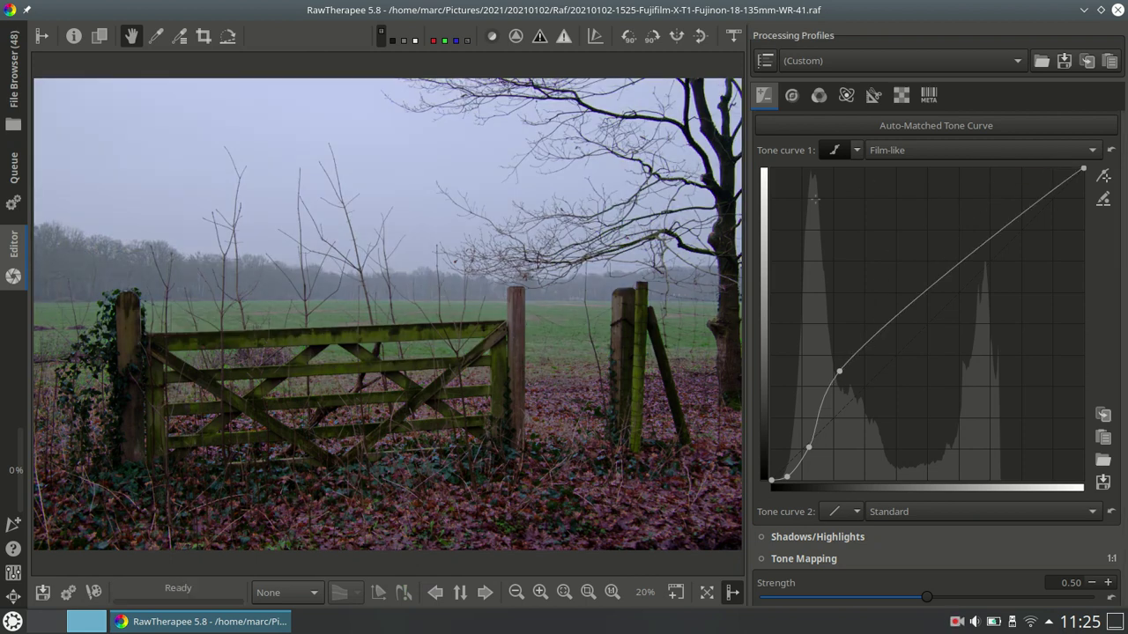
pyautogui.moveTo(838, 371); pyautogui.dragTo(788, 244)
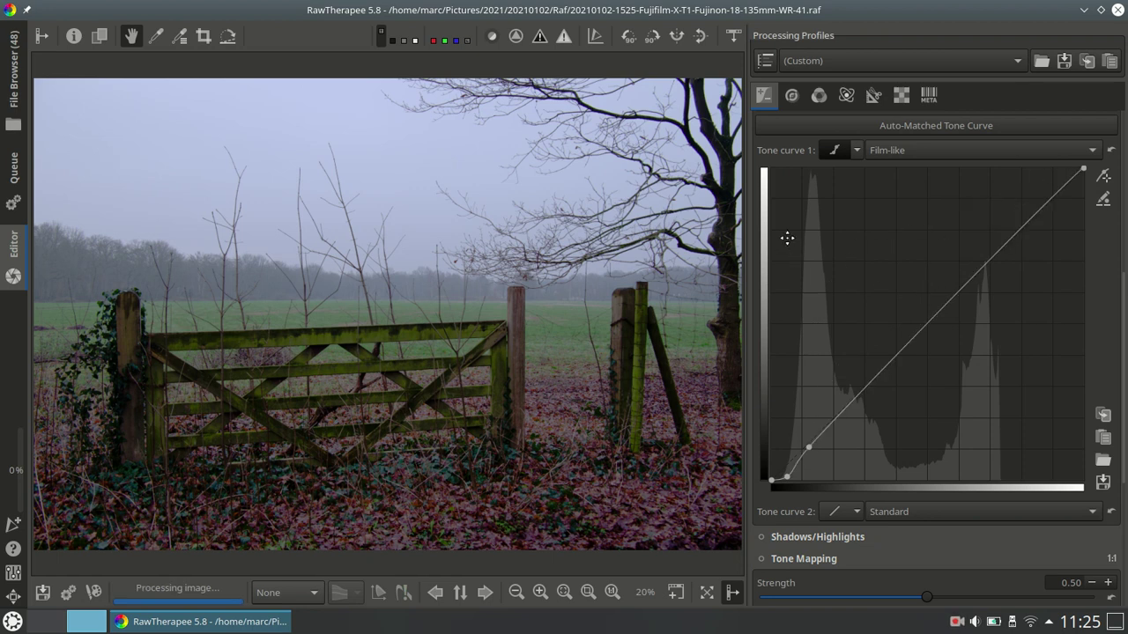
pyautogui.click(906, 128)
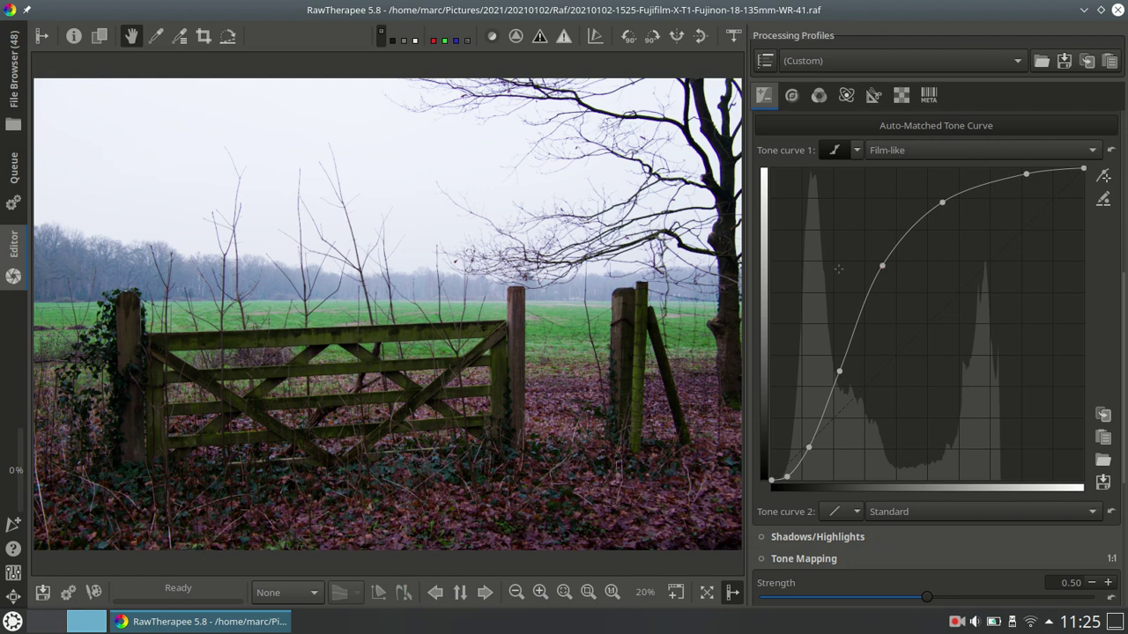
# Enable the Black-and-White conversion and set its method to Channel Mixer.
pyautogui.click(819, 97)
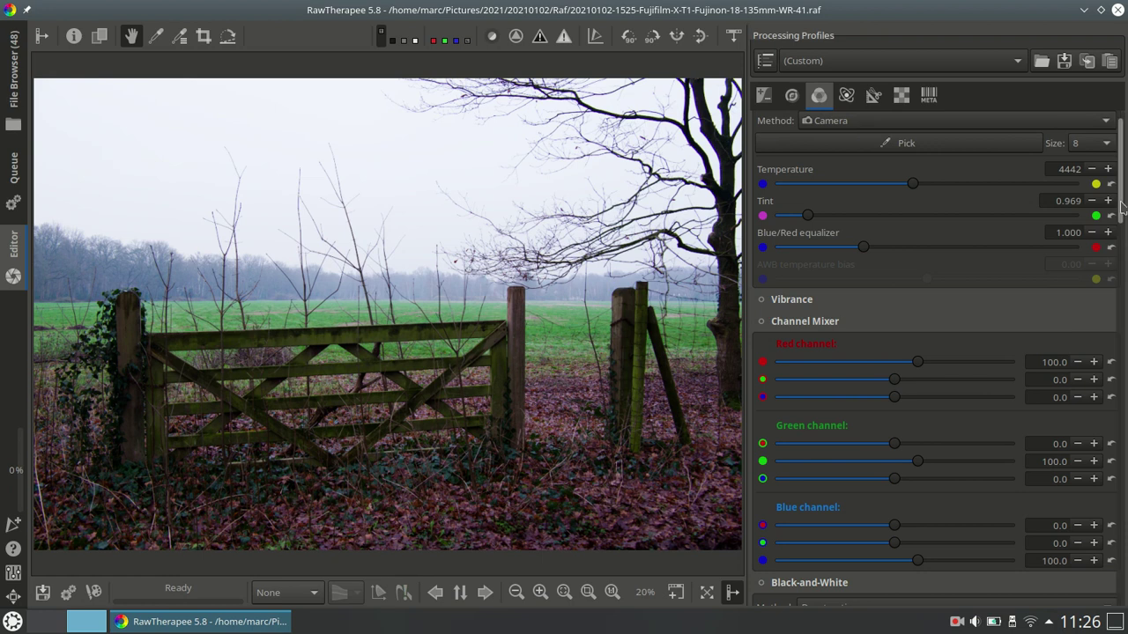
pyautogui.scroll(-6, 1123, 207)
pyautogui.scroll(-3, 938, 370)
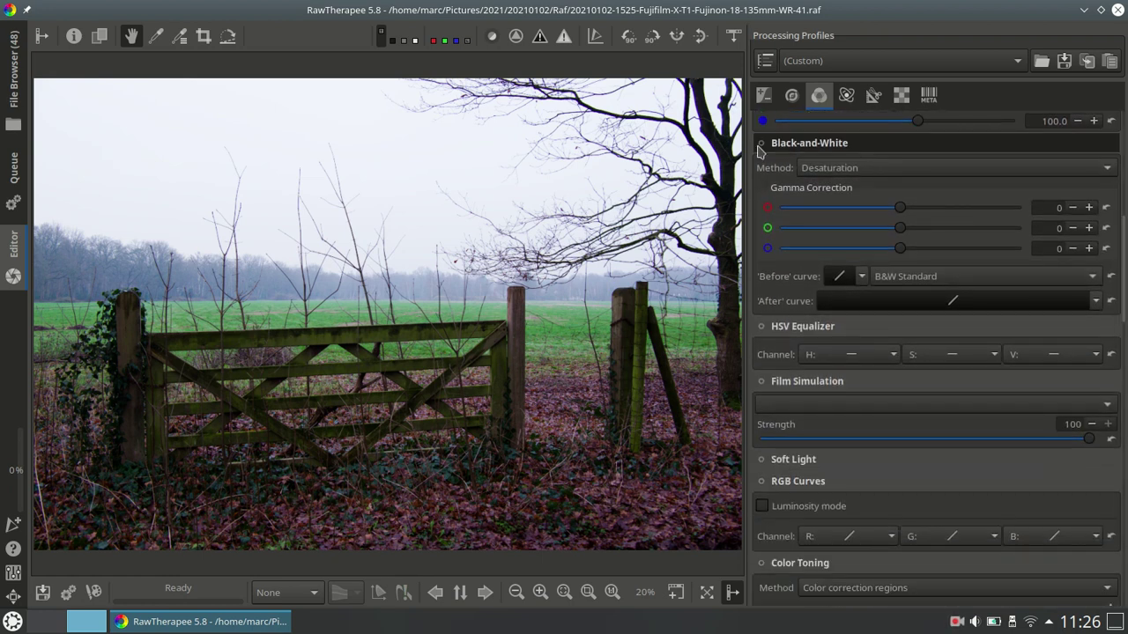
pyautogui.click(760, 144)
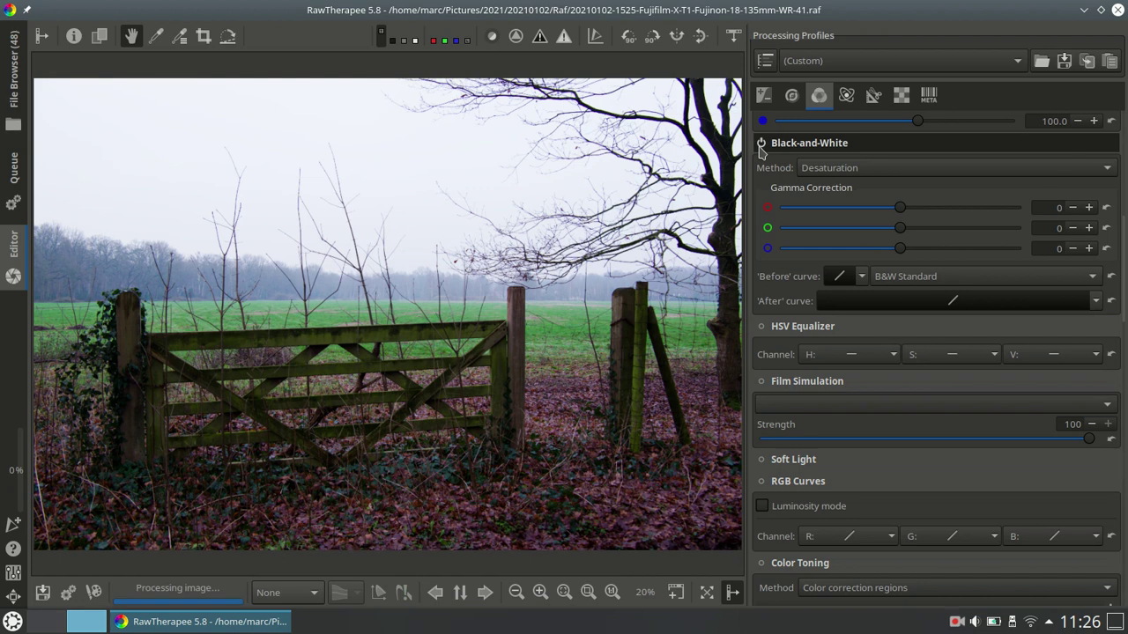
pyautogui.click(852, 170)
pyautogui.click(868, 203)
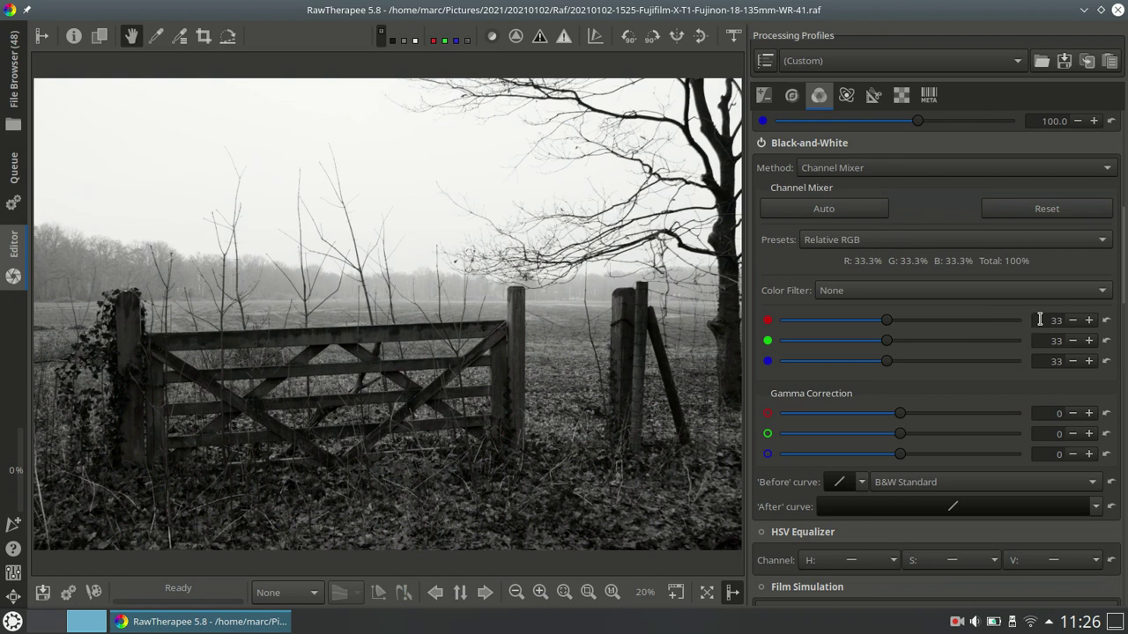
# Set the black-and-white channel mixer to red 28, green 41 and blue 31.
pyautogui.write('28')
pyautogui.doubleClick(1063, 341)
pyautogui.write('41')
pyautogui.doubleClick(1050, 361)
pyautogui.write('31')
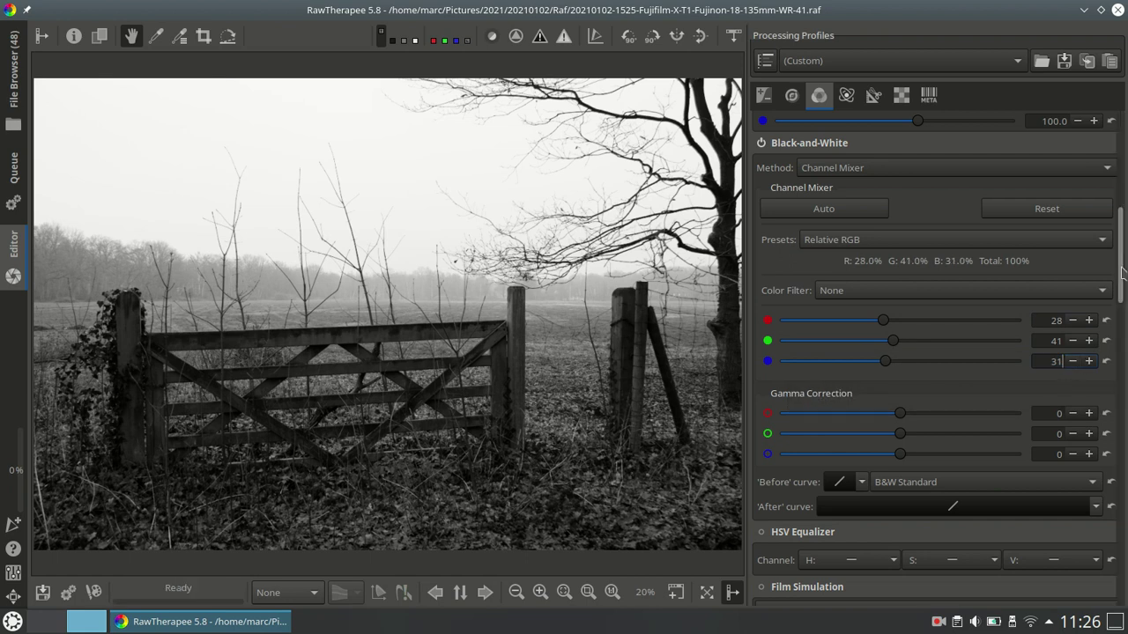
# Make the black-and-white 'Before' curve editable in B&W Film-like mode and paste the copied tone curve into it.
pyautogui.scroll(-4, 1122, 303)
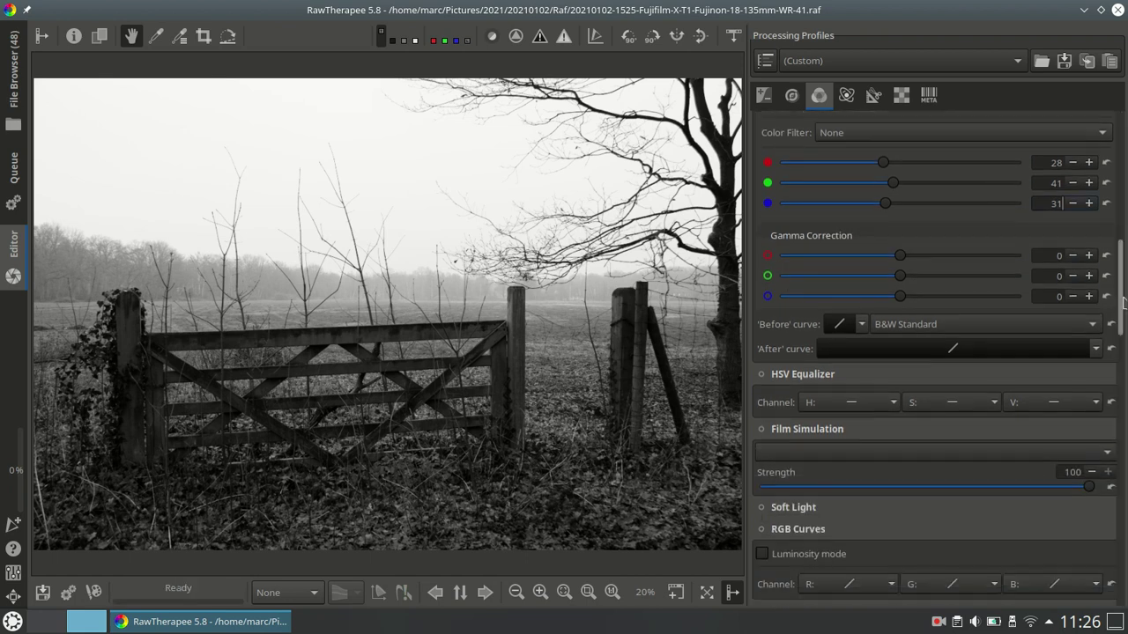
pyautogui.click(861, 324)
pyautogui.click(889, 385)
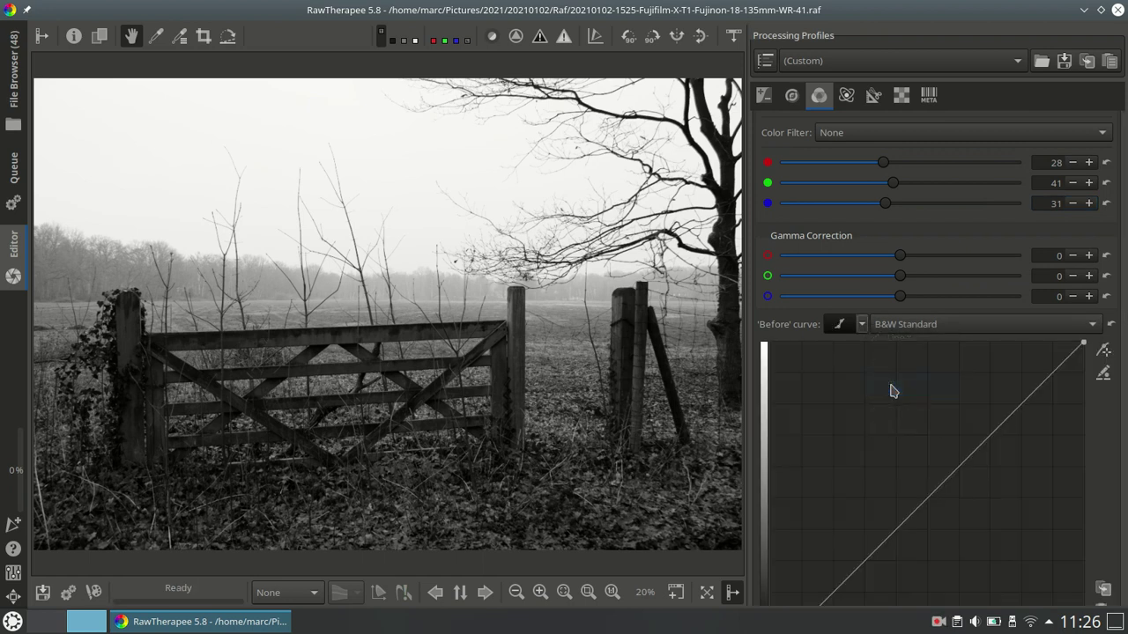
pyautogui.click(1085, 325)
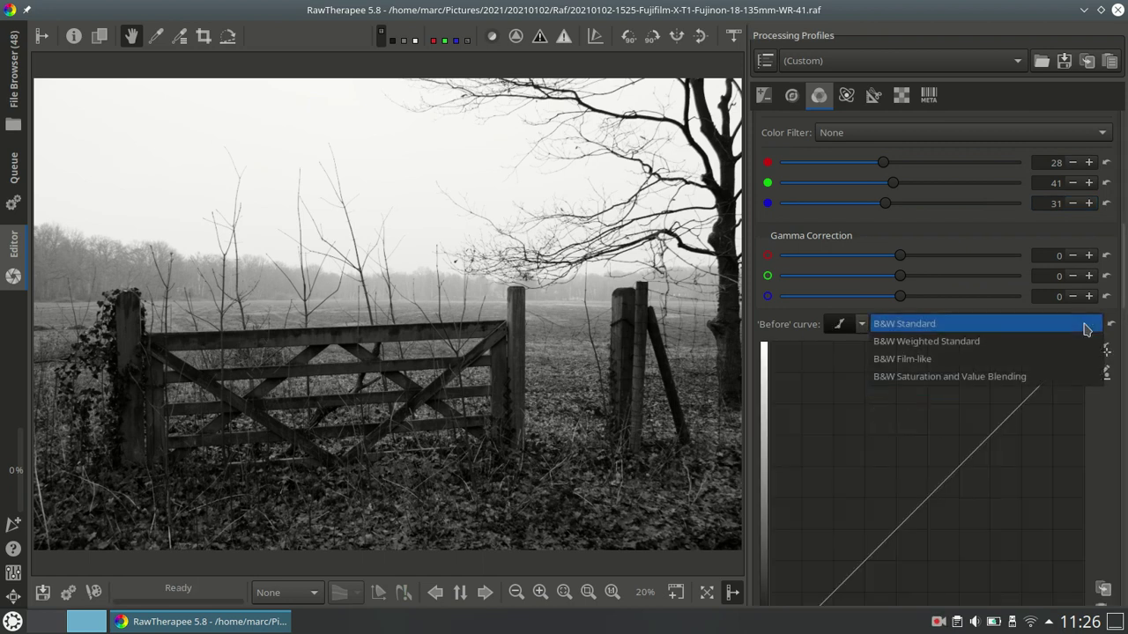
pyautogui.click(1054, 361)
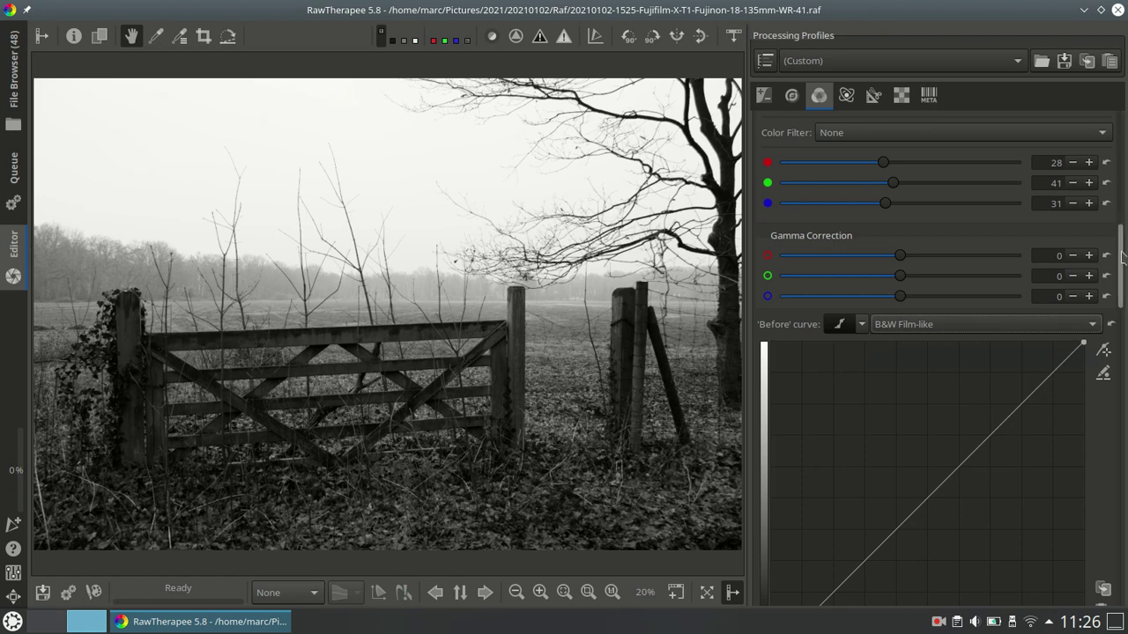
pyautogui.scroll(-3, 1121, 264)
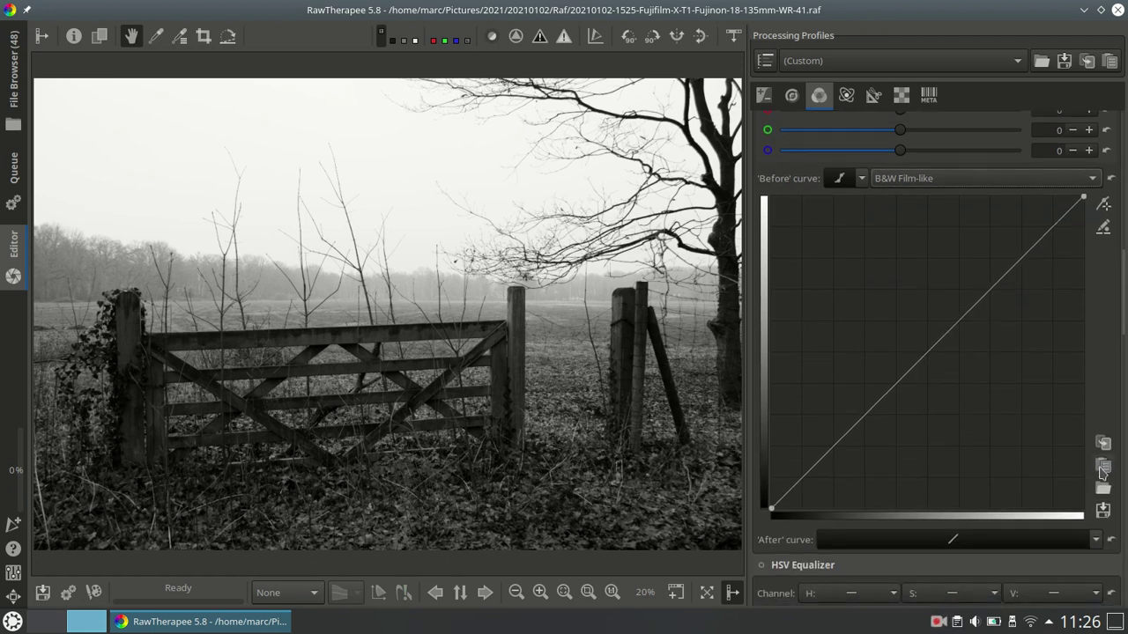
pyautogui.click(1102, 466)
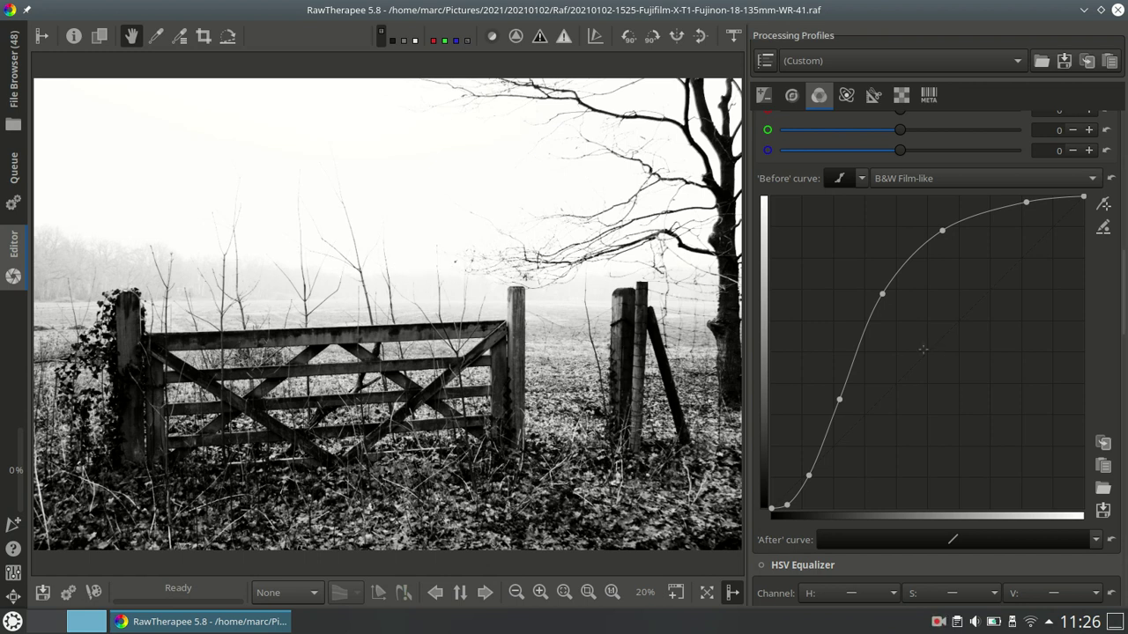
# Enable on-image tone reading for the 'Before' curve and flatten its highlight and midtone points toward the diagonal to tame the bright areas.
pyautogui.click(1102, 207)
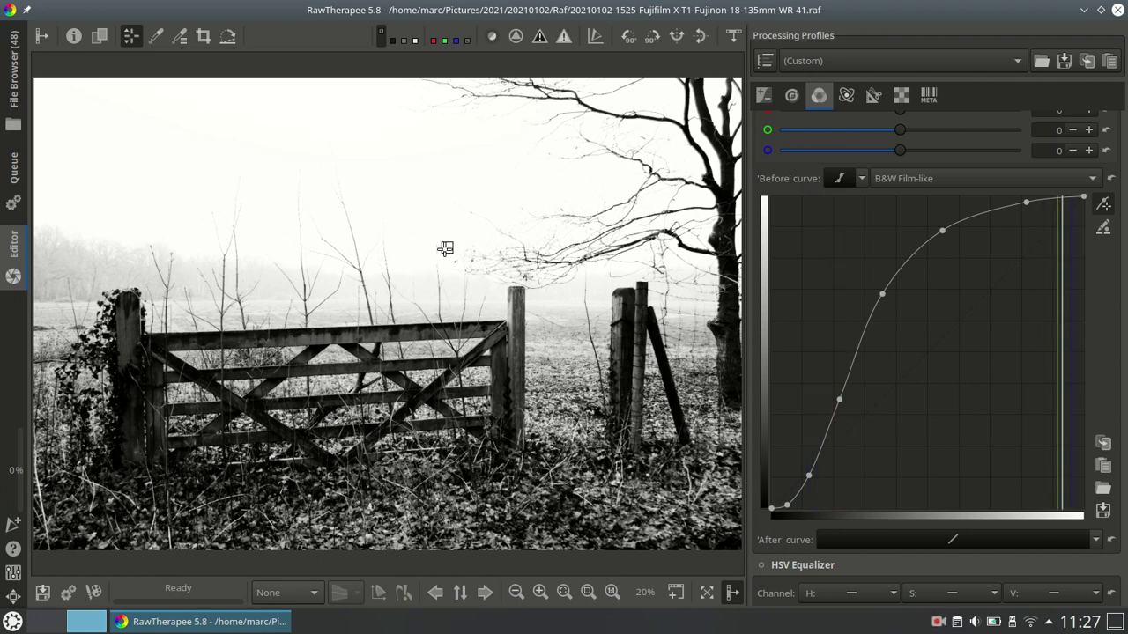
pyautogui.moveTo(942, 231); pyautogui.dragTo(958, 245)
pyautogui.moveTo(1026, 202); pyautogui.dragTo(1032, 216)
pyautogui.moveTo(882, 295); pyautogui.dragTo(903, 306)
pyautogui.moveTo(955, 245); pyautogui.dragTo(962, 254)
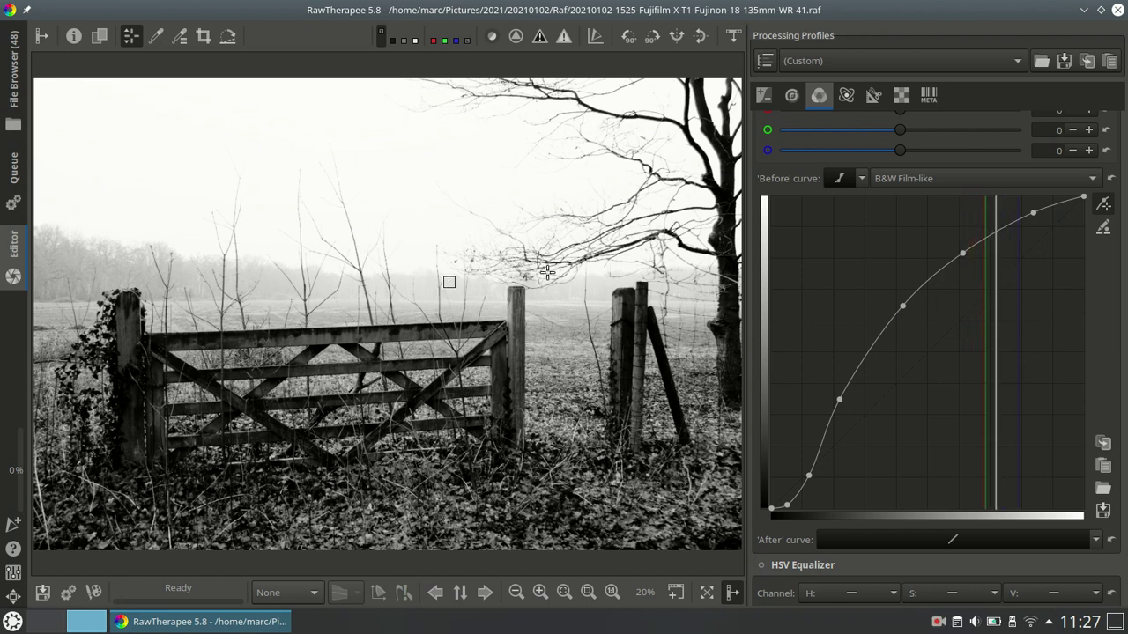
pyautogui.moveTo(1035, 217); pyautogui.dragTo(1037, 218)
pyautogui.moveTo(962, 253); pyautogui.dragTo(966, 258)
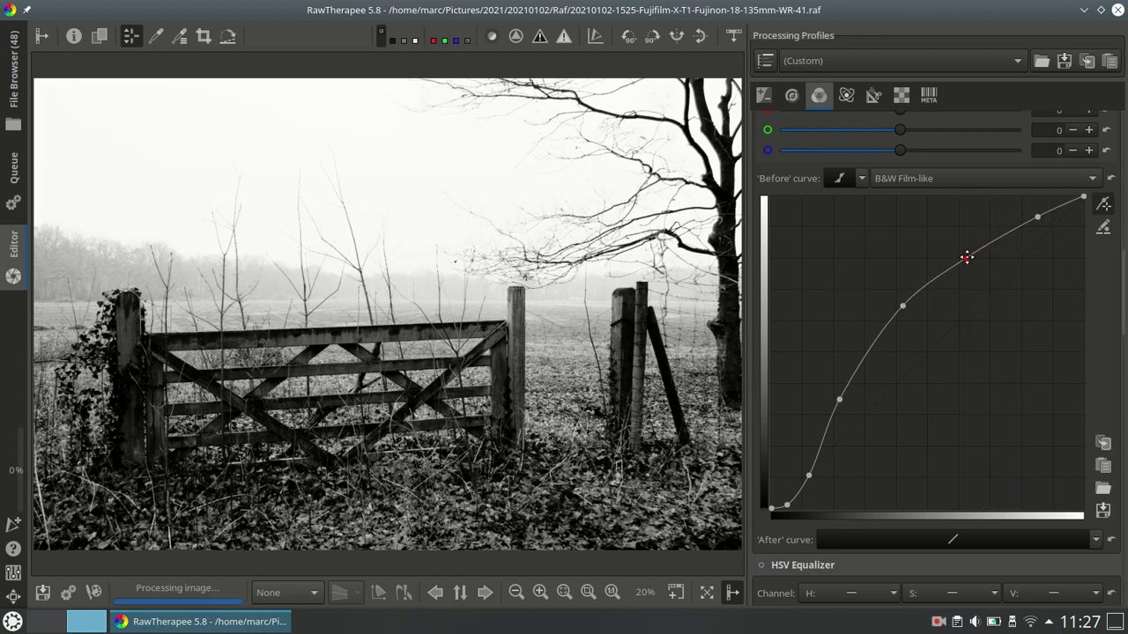
pyautogui.moveTo(903, 303); pyautogui.dragTo(910, 310)
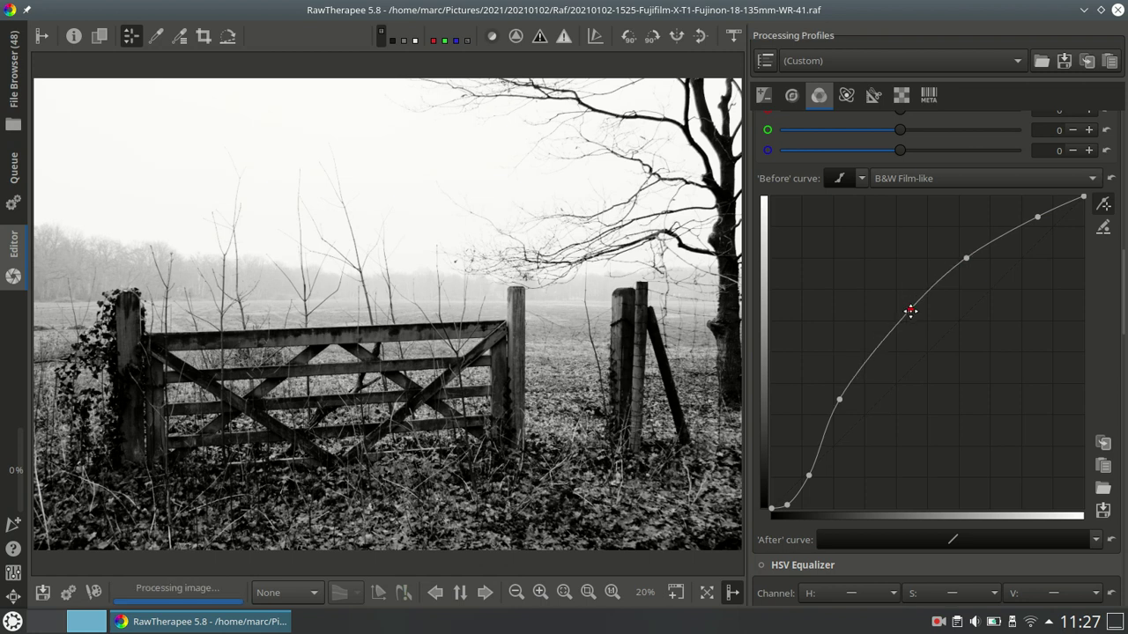
pyautogui.moveTo(840, 401); pyautogui.dragTo(847, 402)
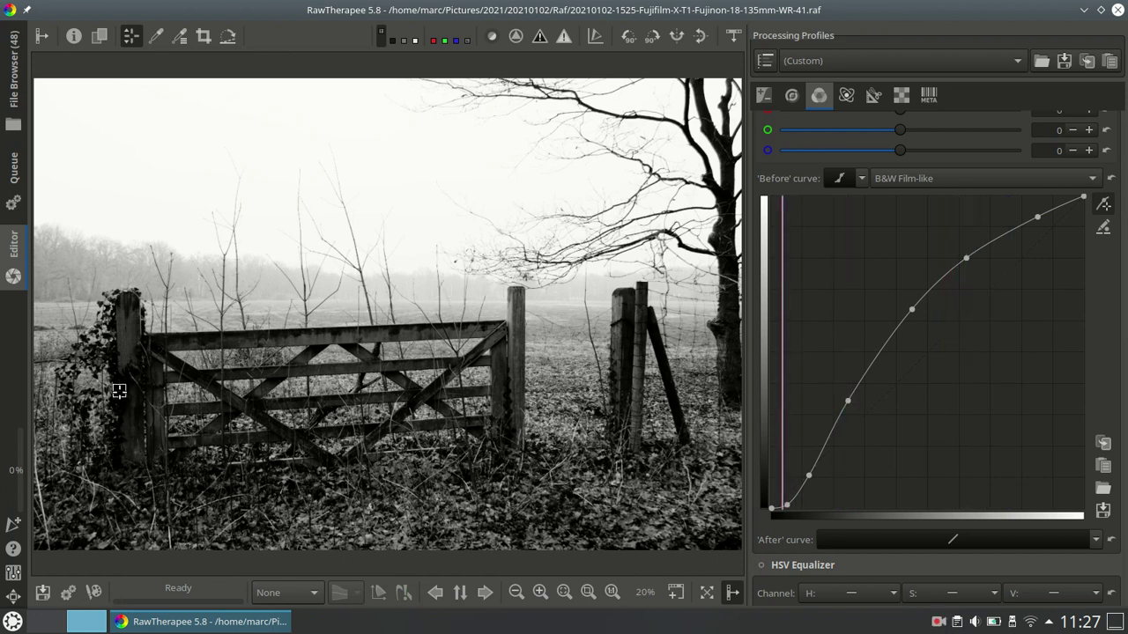
# Check the ivy-covered gatepost at 100% and adjust the two lowest shadow points of the 'Before' curve, returning to the full image.
pyautogui.click(612, 592)
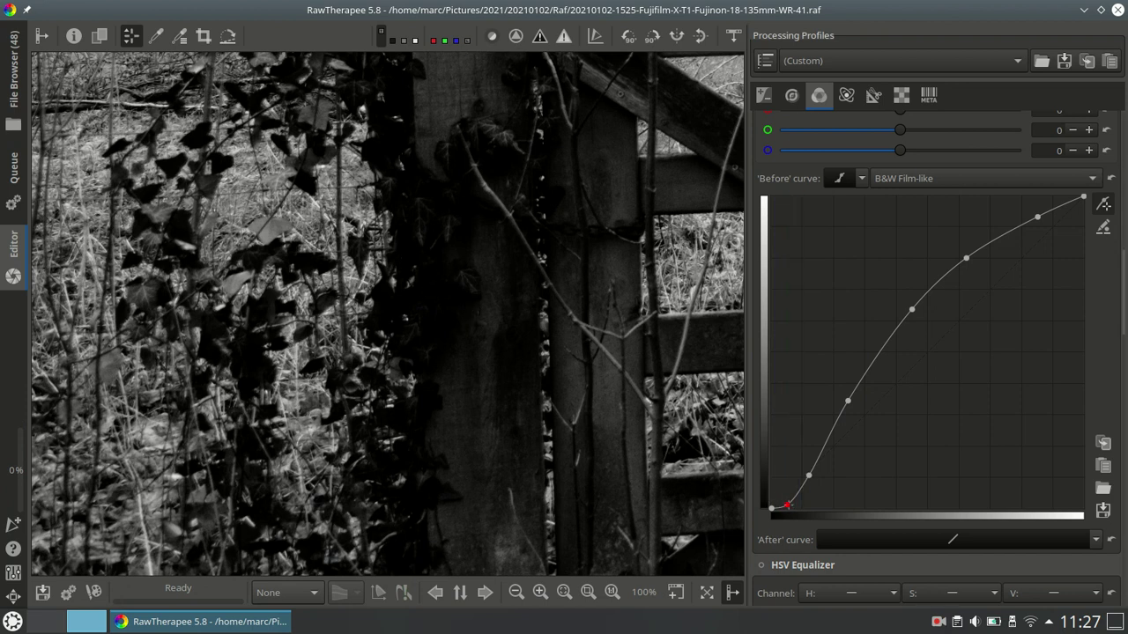
pyautogui.moveTo(786, 504); pyautogui.dragTo(790, 504)
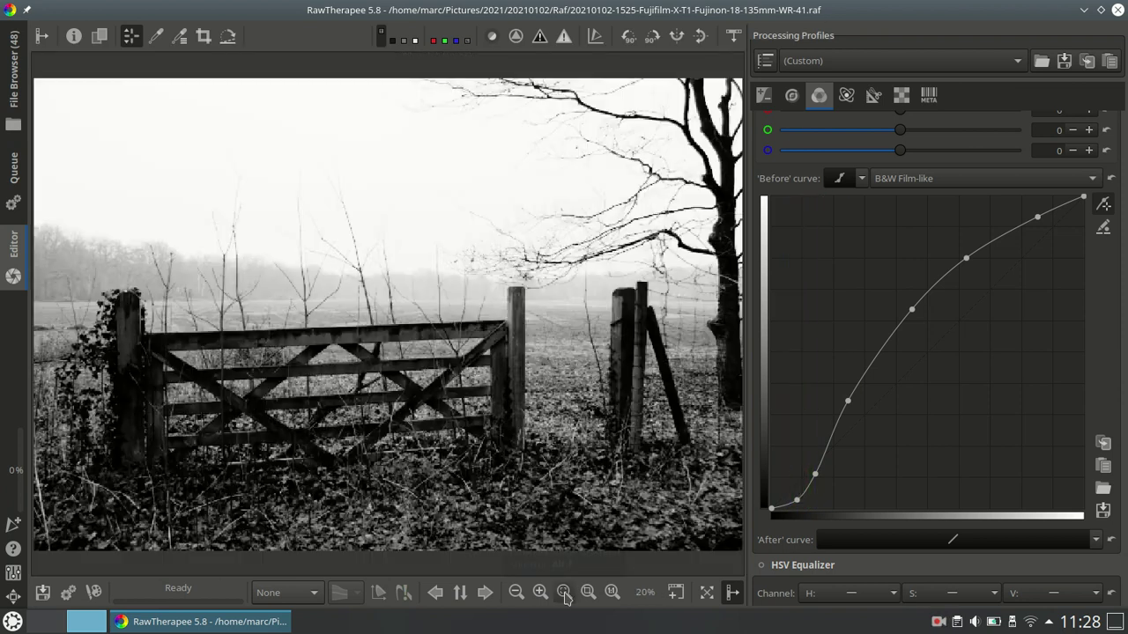
pyautogui.click(563, 593)
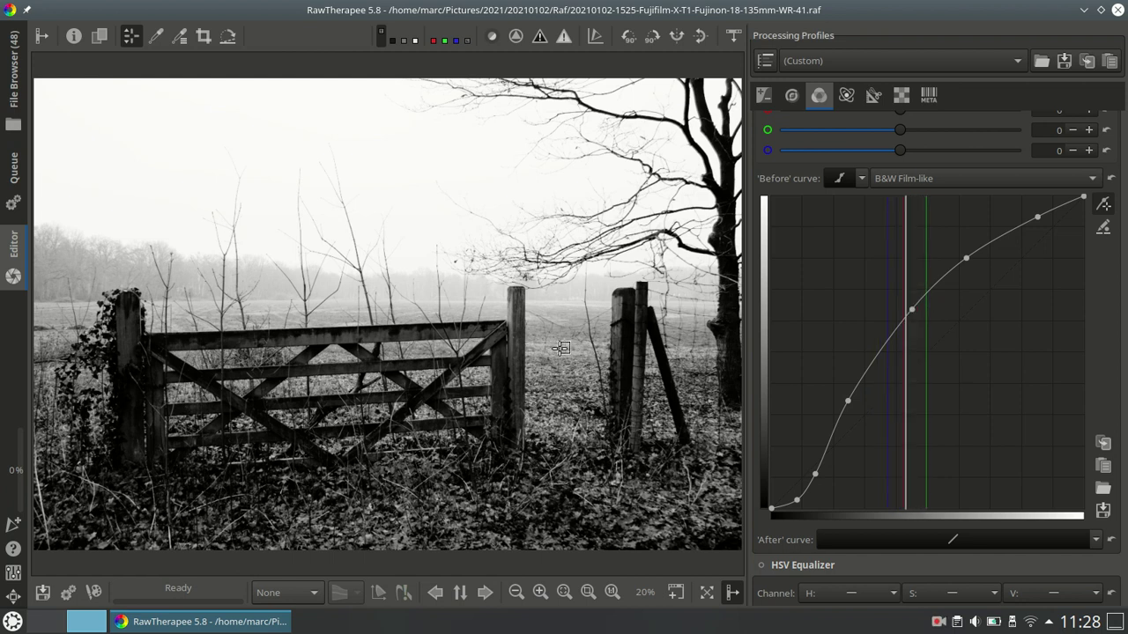
# Slightly lower the 'Before' curve in the midtones by nudging its two upper-midtone points and the lower-midtone point.
pyautogui.moveTo(913, 311); pyautogui.dragTo(914, 313)
pyautogui.moveTo(966, 257); pyautogui.dragTo(971, 260)
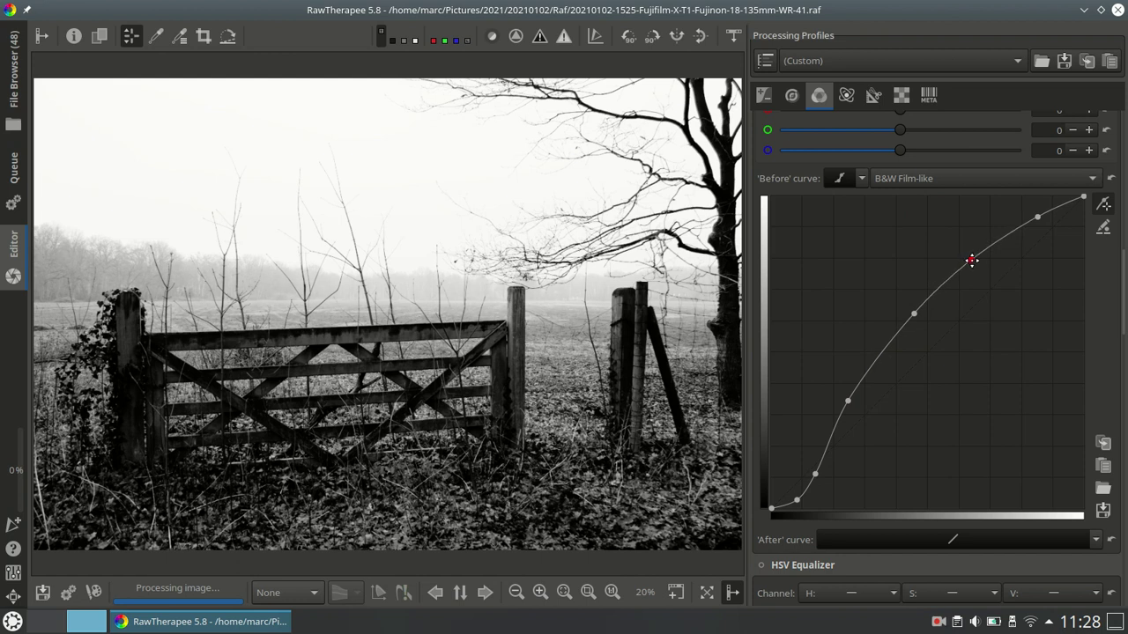
pyautogui.moveTo(847, 401); pyautogui.dragTo(856, 401)
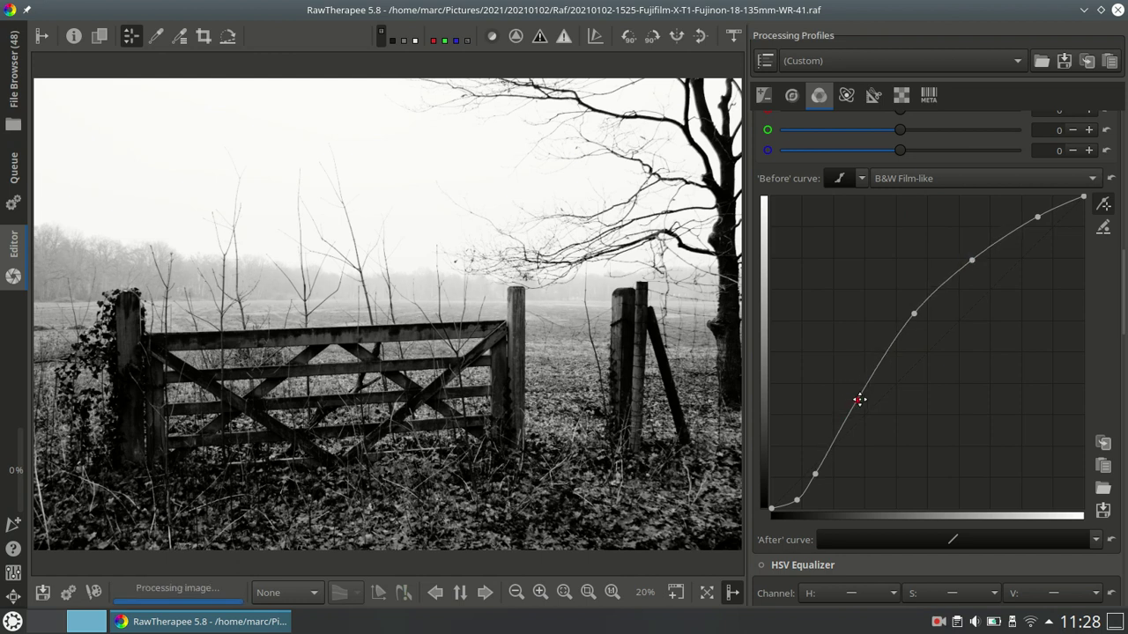
# Refine the 'Before' curve's midtone and highlight points at 100% to darken the misty tree line and field, returning to the full image.
pyautogui.click(611, 592)
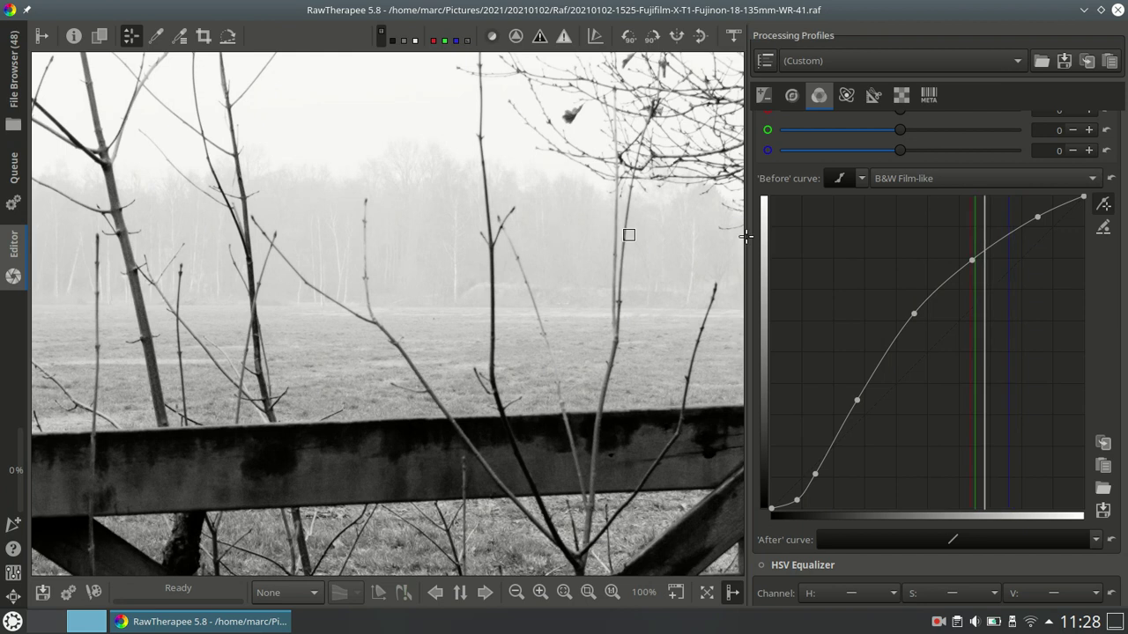
pyautogui.moveTo(972, 261); pyautogui.dragTo(1001, 259)
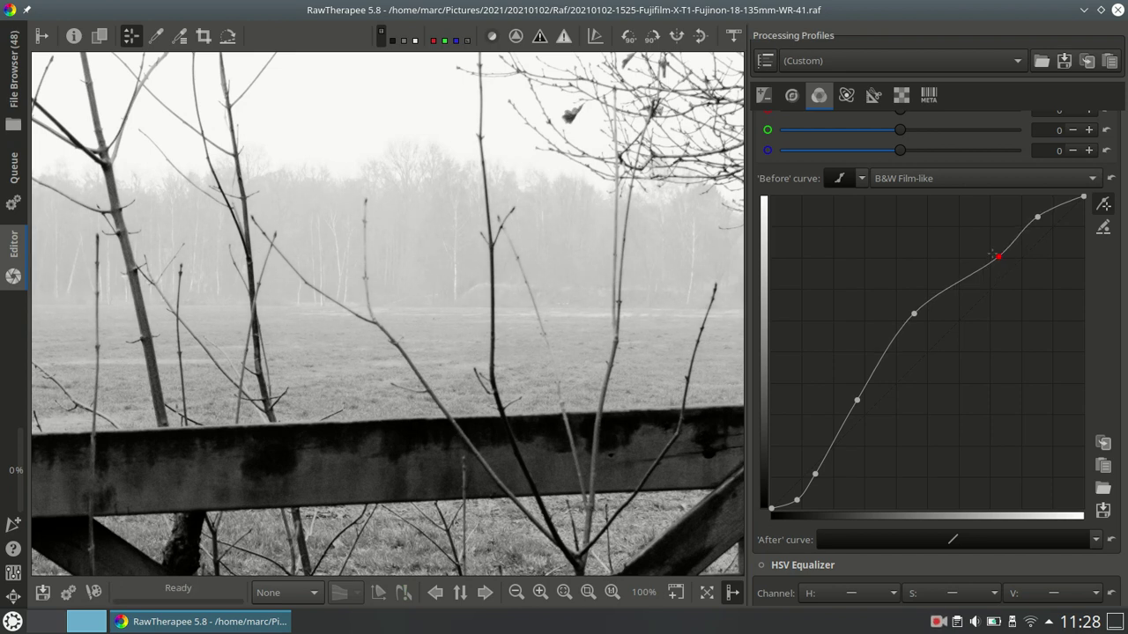
pyautogui.moveTo(1037, 217); pyautogui.dragTo(1043, 220)
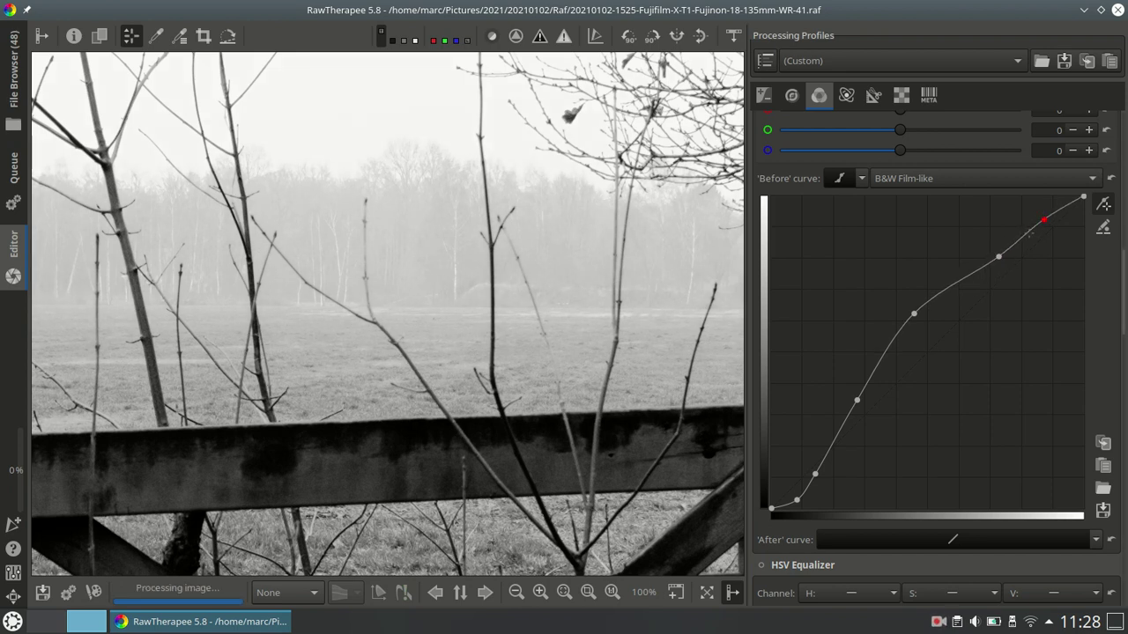
pyautogui.moveTo(913, 313); pyautogui.dragTo(931, 317)
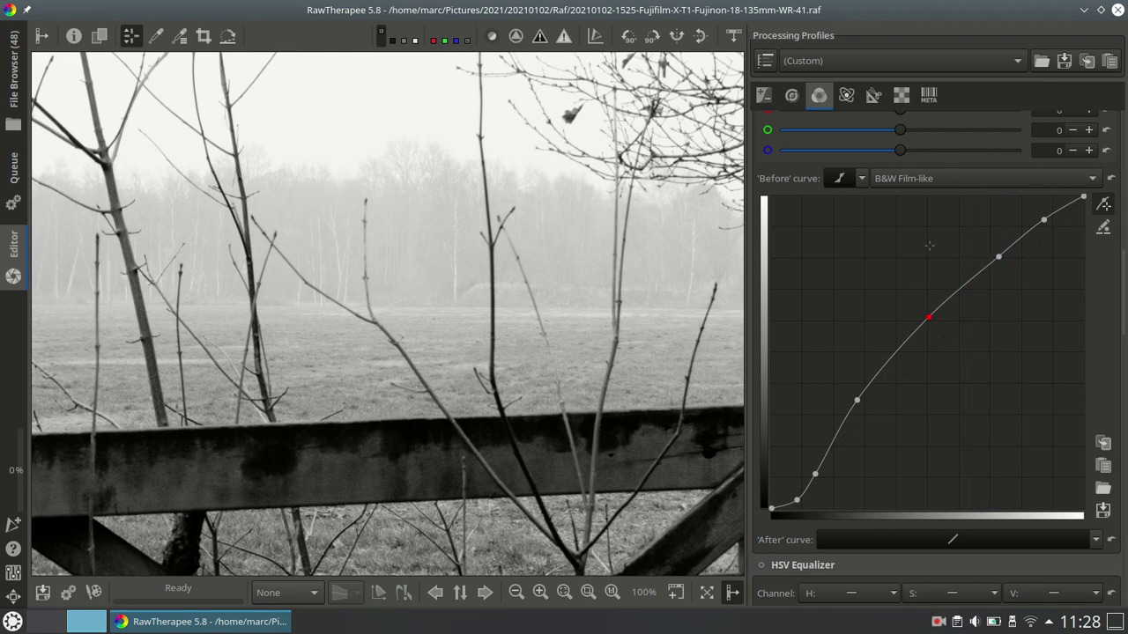
pyautogui.moveTo(997, 259); pyautogui.dragTo(987, 263)
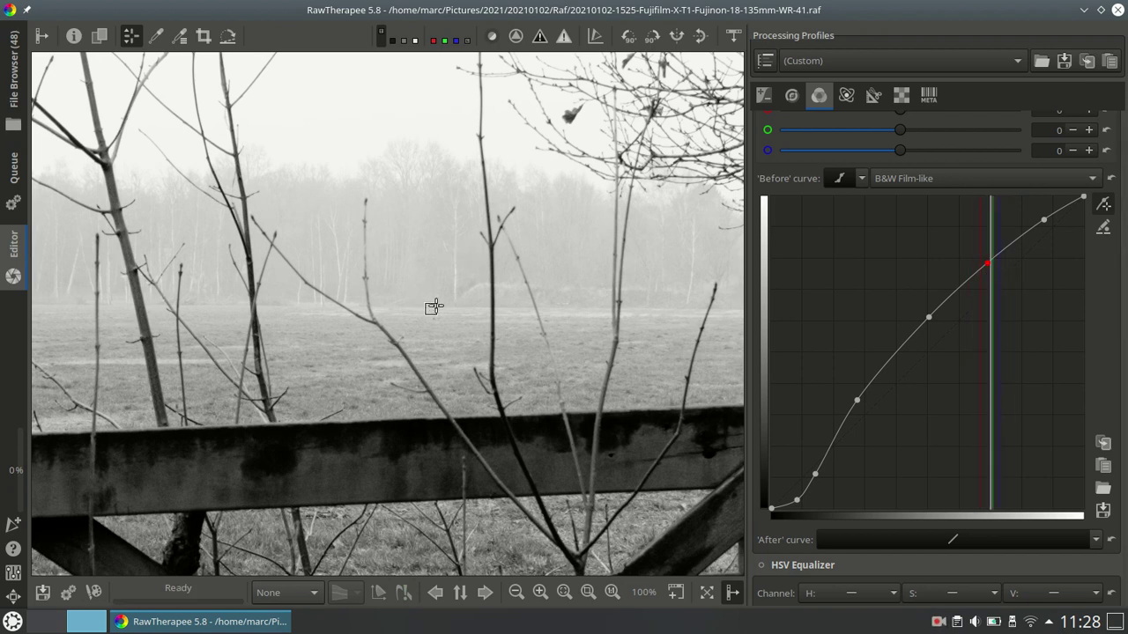
pyautogui.click(566, 596)
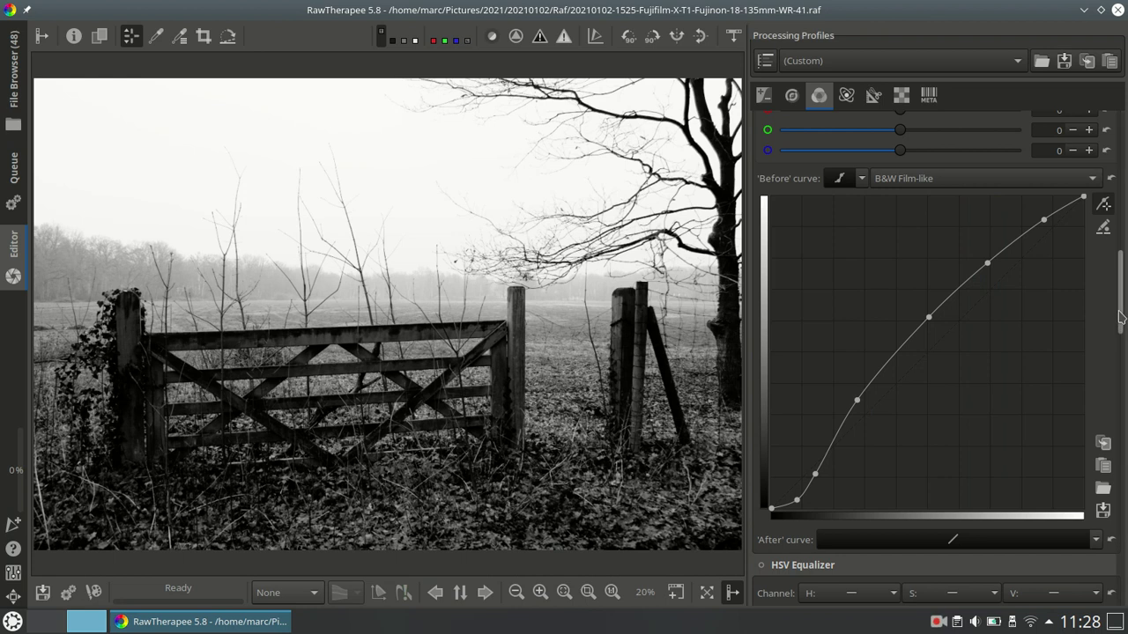
pyautogui.scroll(-3, 1105, 343)
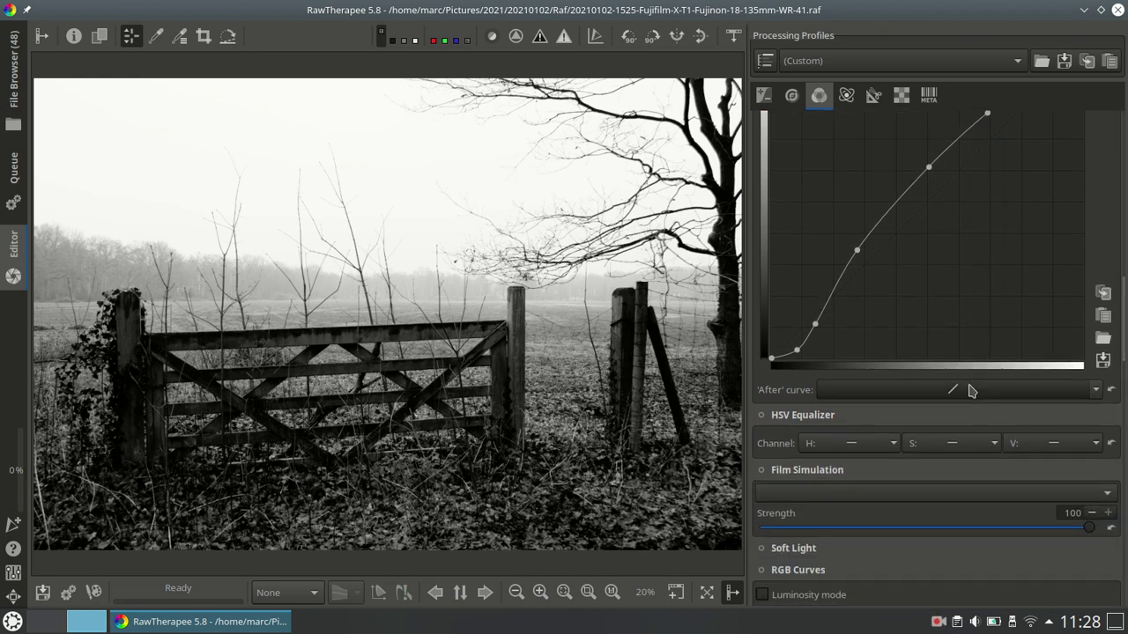
# Change the 'After' curve type to Flexible and reset the curve to a straight diagonal.
pyautogui.click(1095, 390)
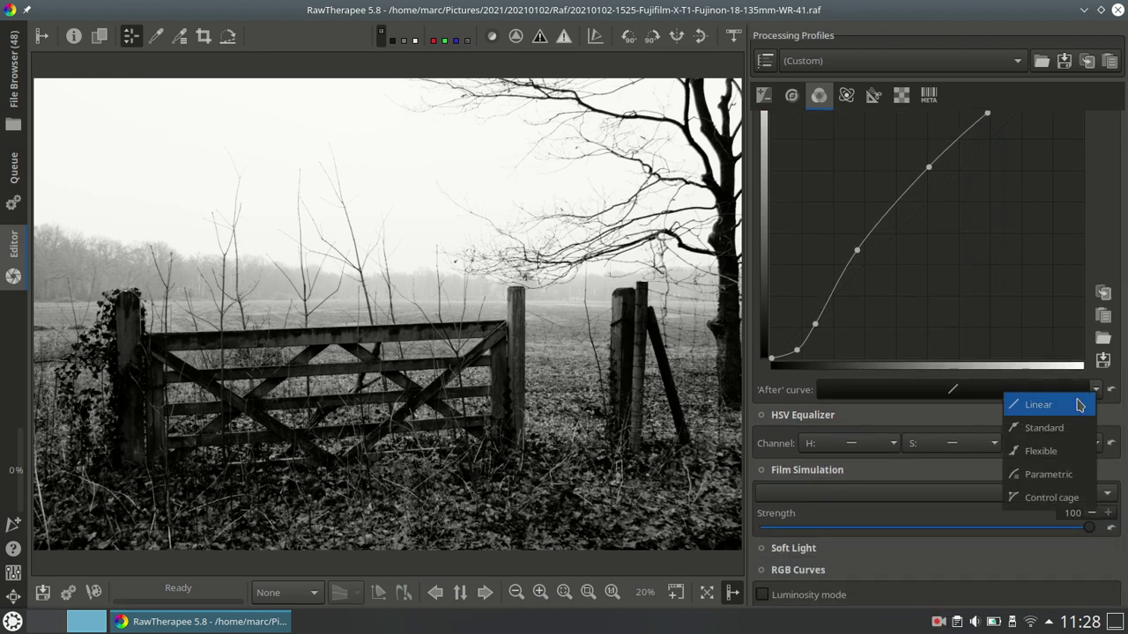
pyautogui.click(1044, 450)
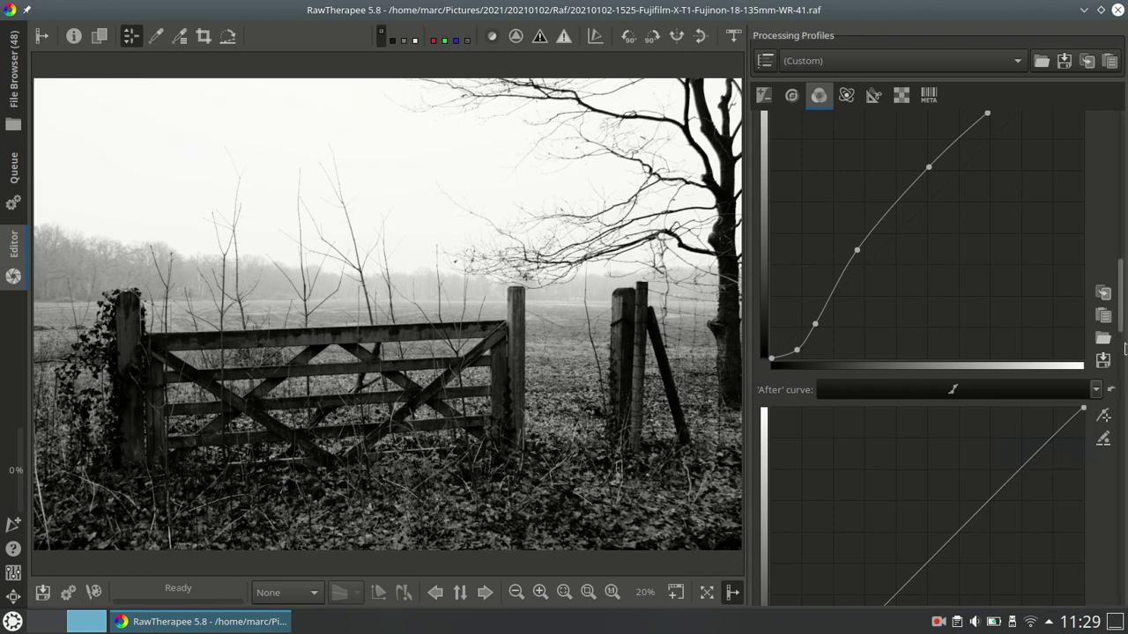
pyautogui.scroll(-5, 1120, 324)
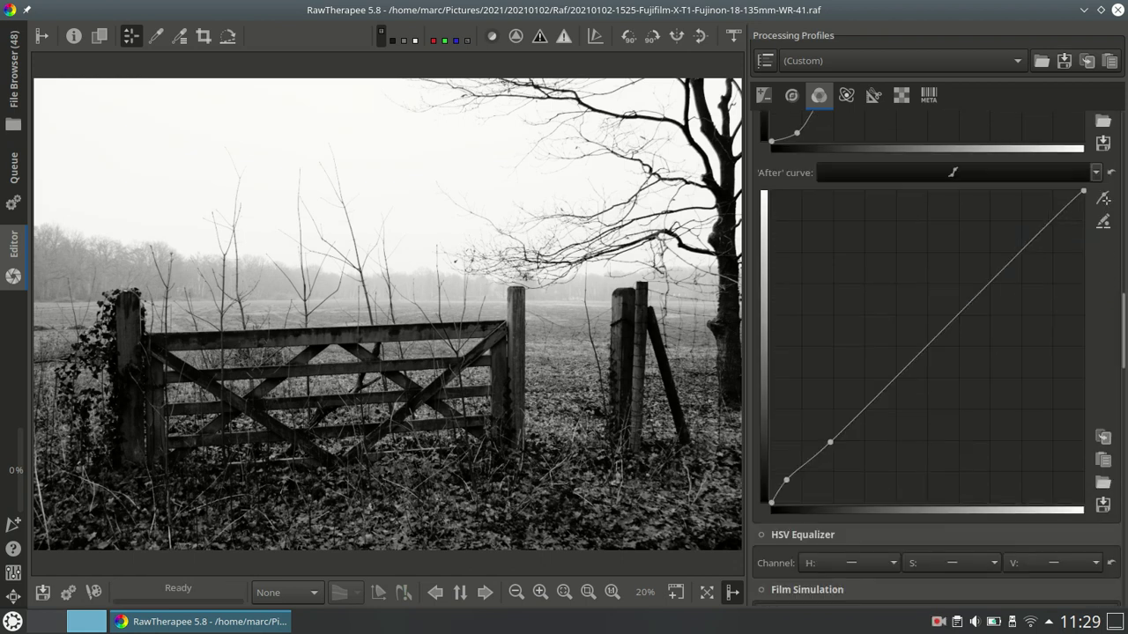
pyautogui.click(1112, 176)
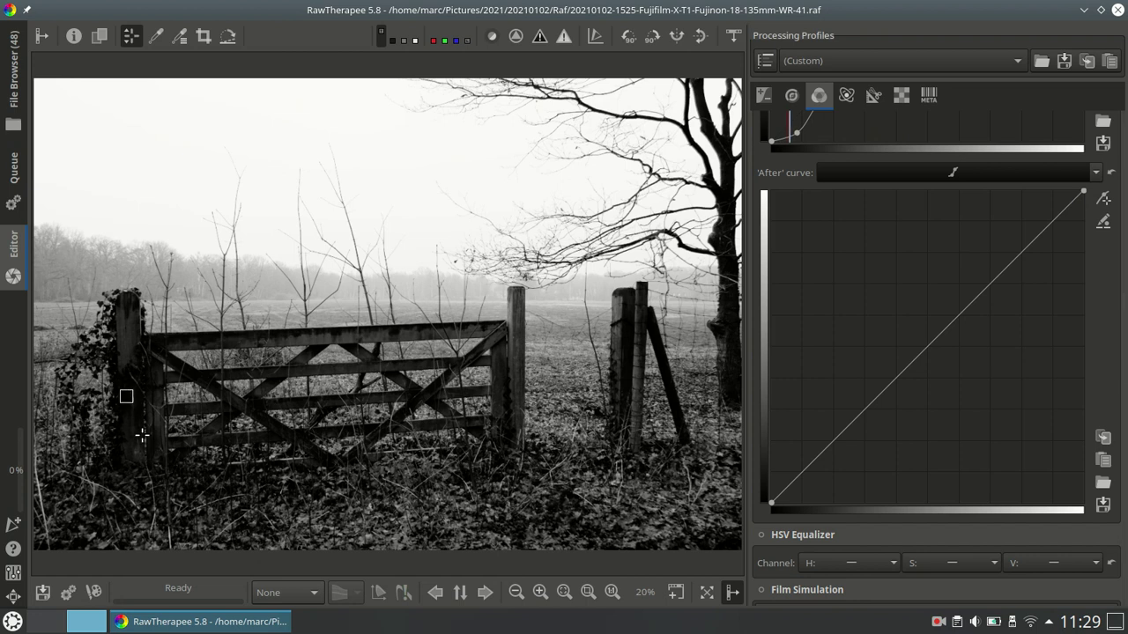
# Enable on-image tone reading for the 'After' curve, raise a deep-shadow point to lighten the gatepost at 100%, and anchor the lower midtones near the diagonal.
pyautogui.click(611, 592)
pyautogui.moveTo(309, 523); pyautogui.dragTo(564, 431)
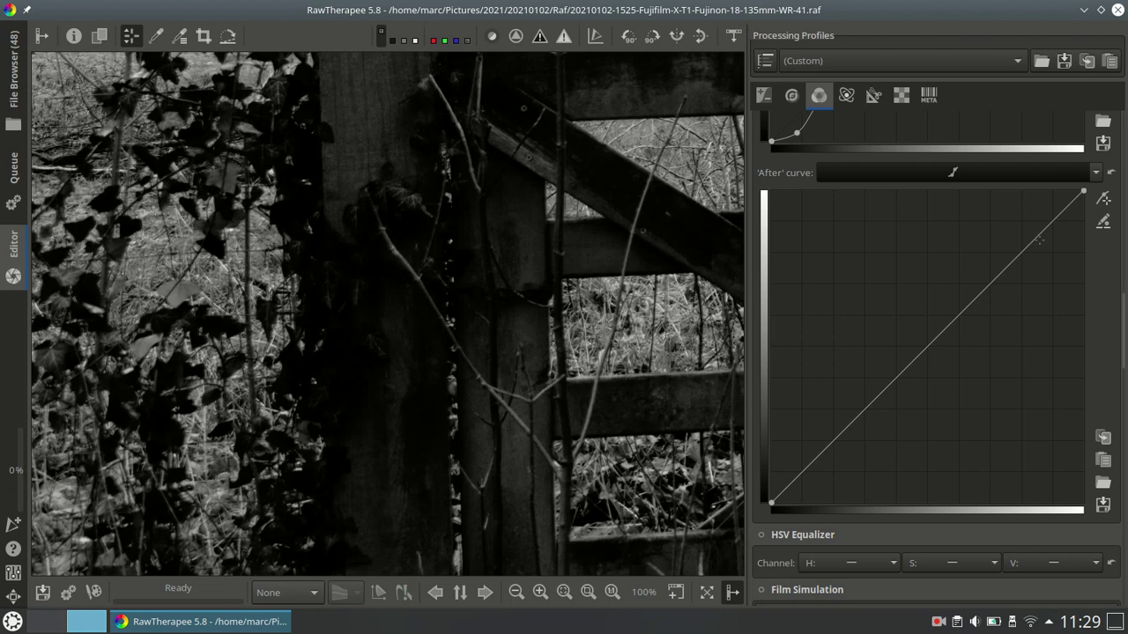
pyautogui.click(1102, 201)
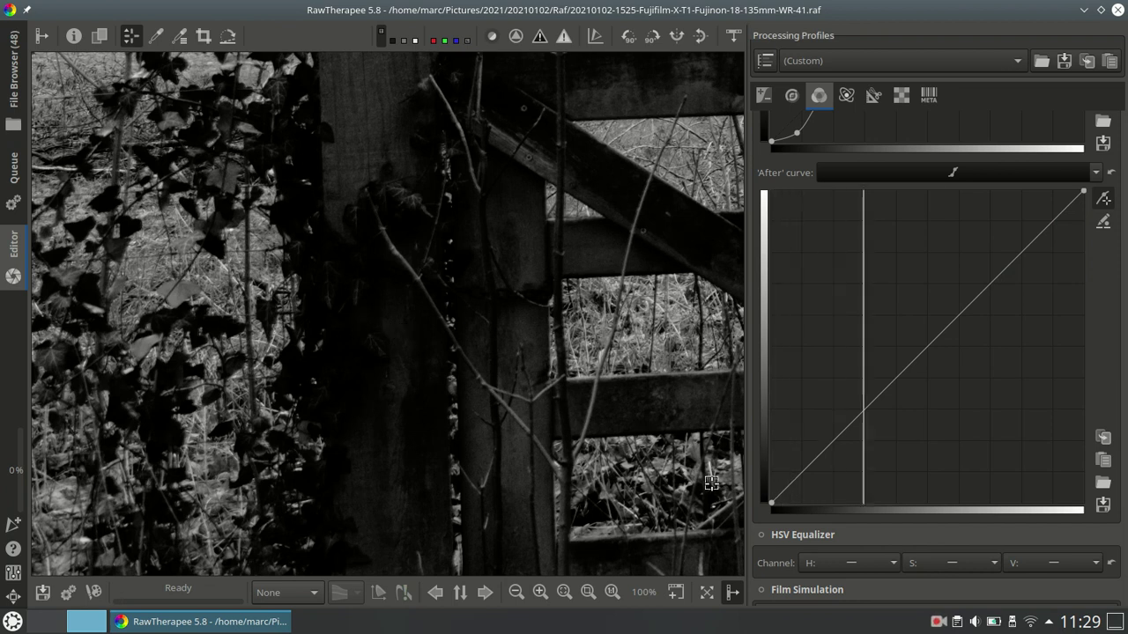
pyautogui.moveTo(782, 491); pyautogui.dragTo(789, 465)
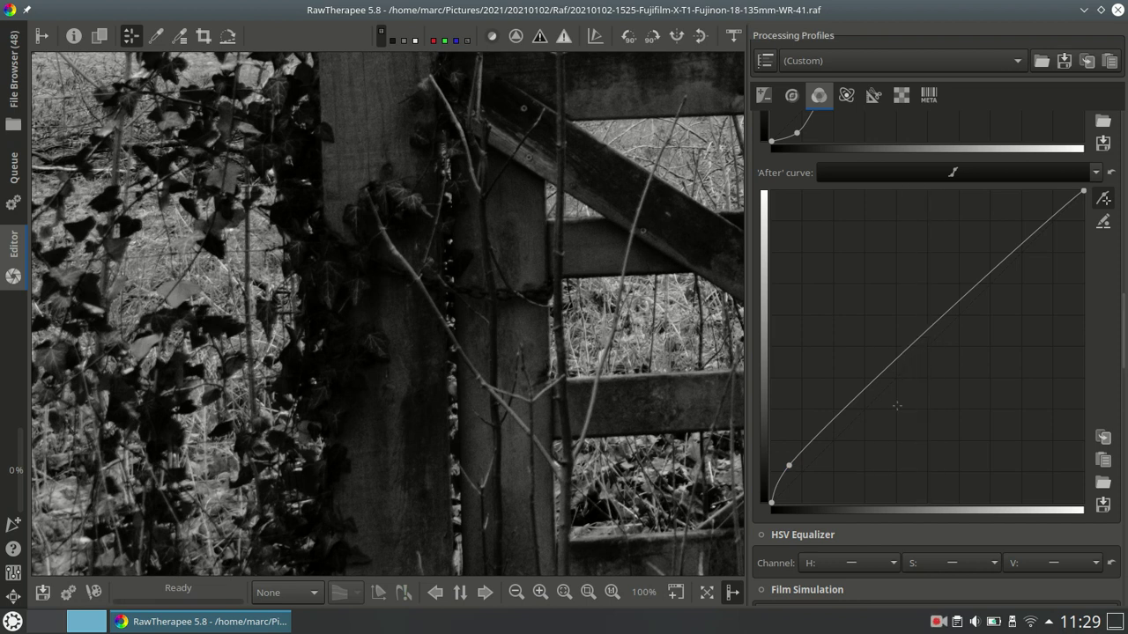
pyautogui.moveTo(843, 407); pyautogui.dragTo(858, 412)
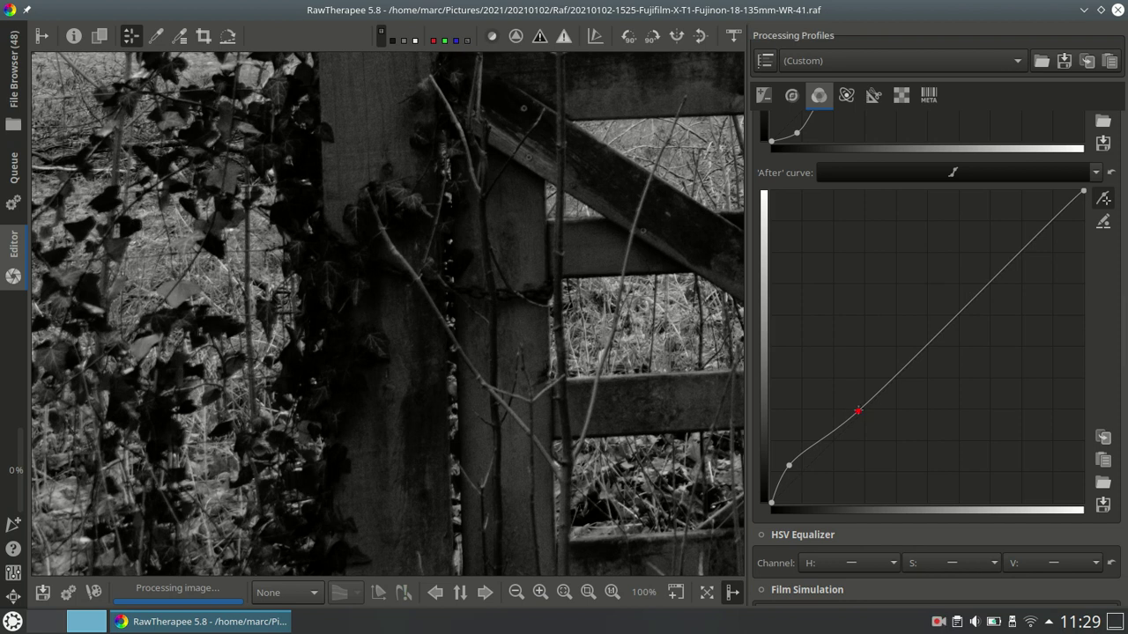
pyautogui.click(564, 595)
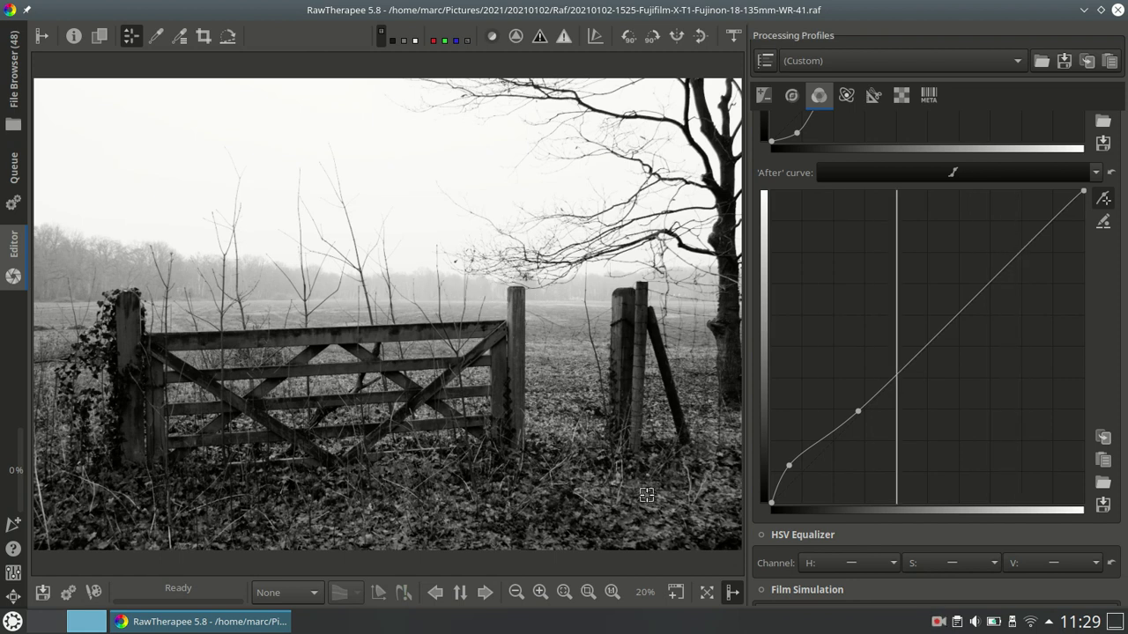
# Add a highlight point to the 'After' curve and pull it below the diagonal to darken the misty tree line, returning to the full image.
pyautogui.click(612, 592)
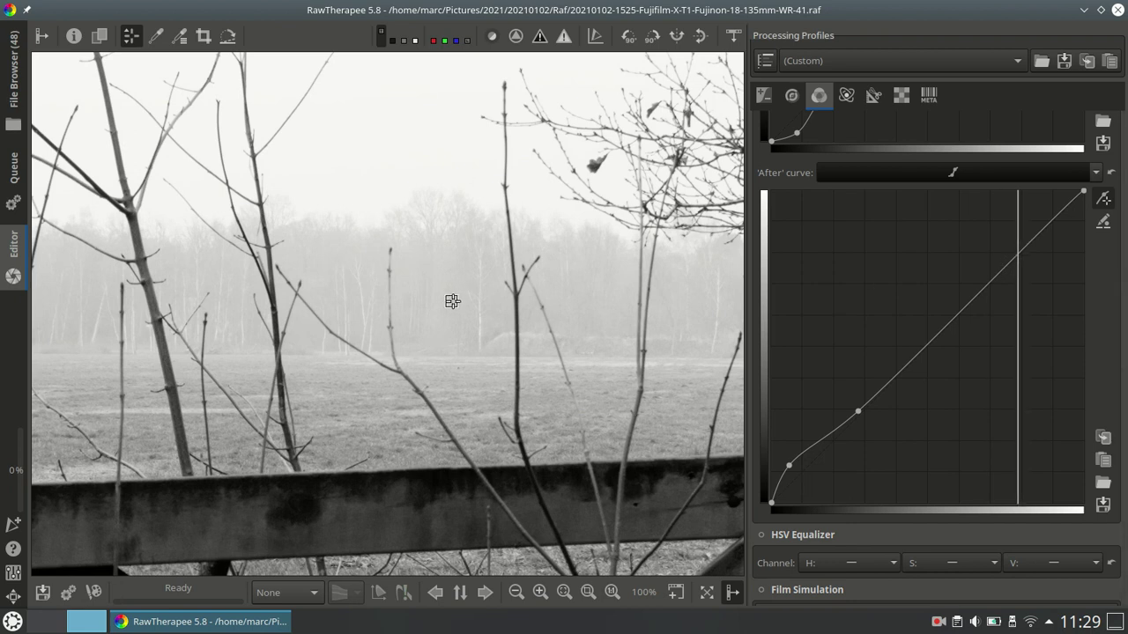
pyautogui.moveTo(1014, 261); pyautogui.dragTo(1027, 268)
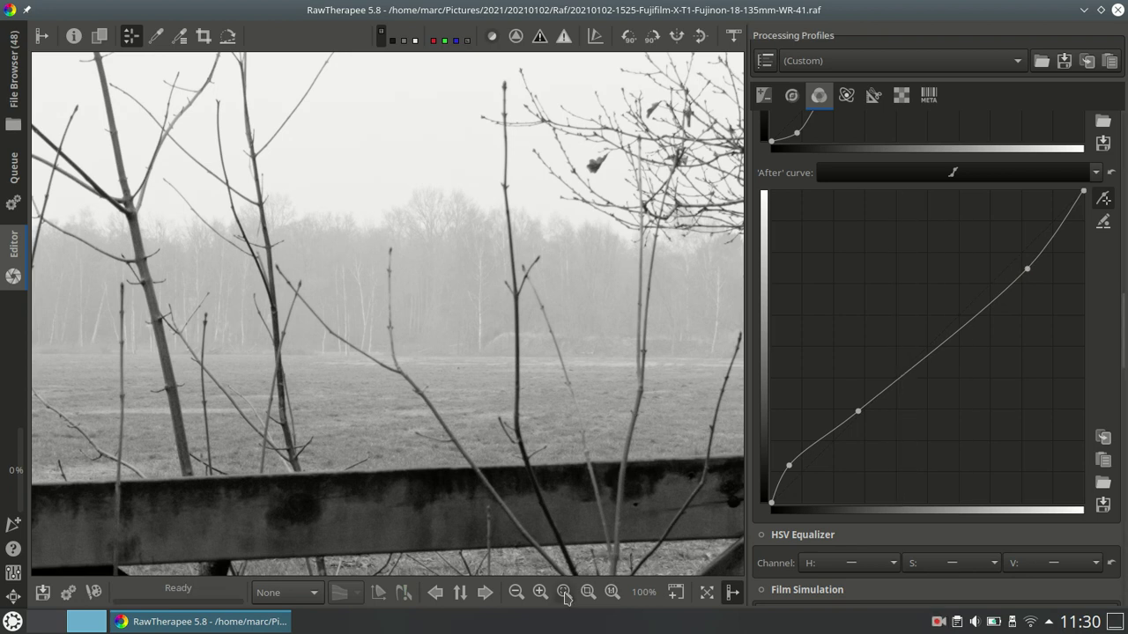
pyautogui.click(564, 592)
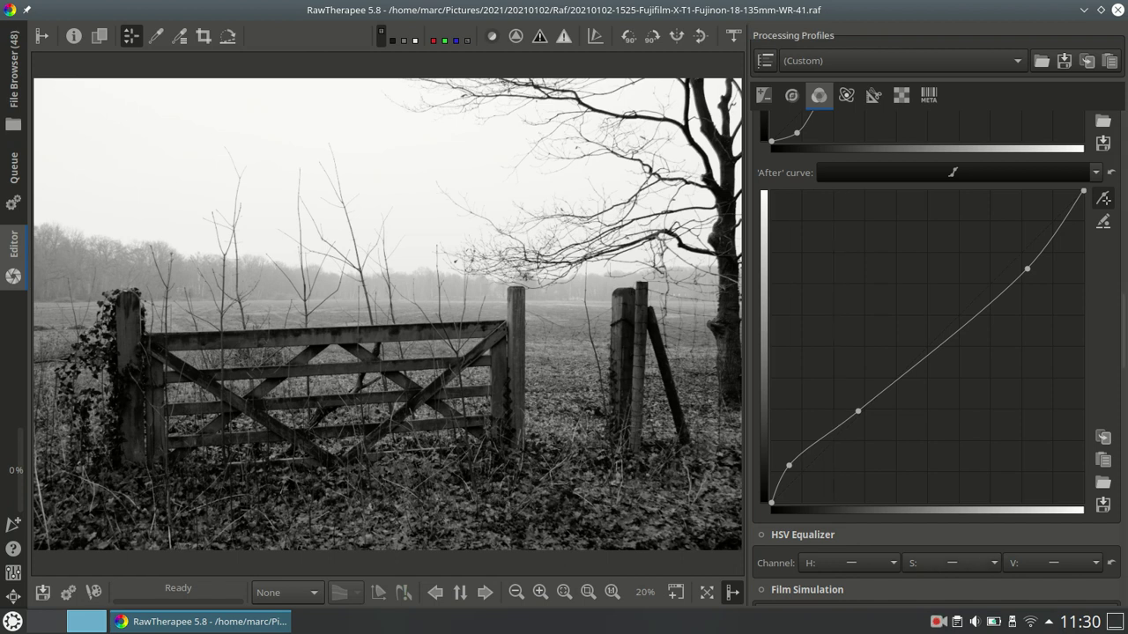
pyautogui.rightClick(939, 621)
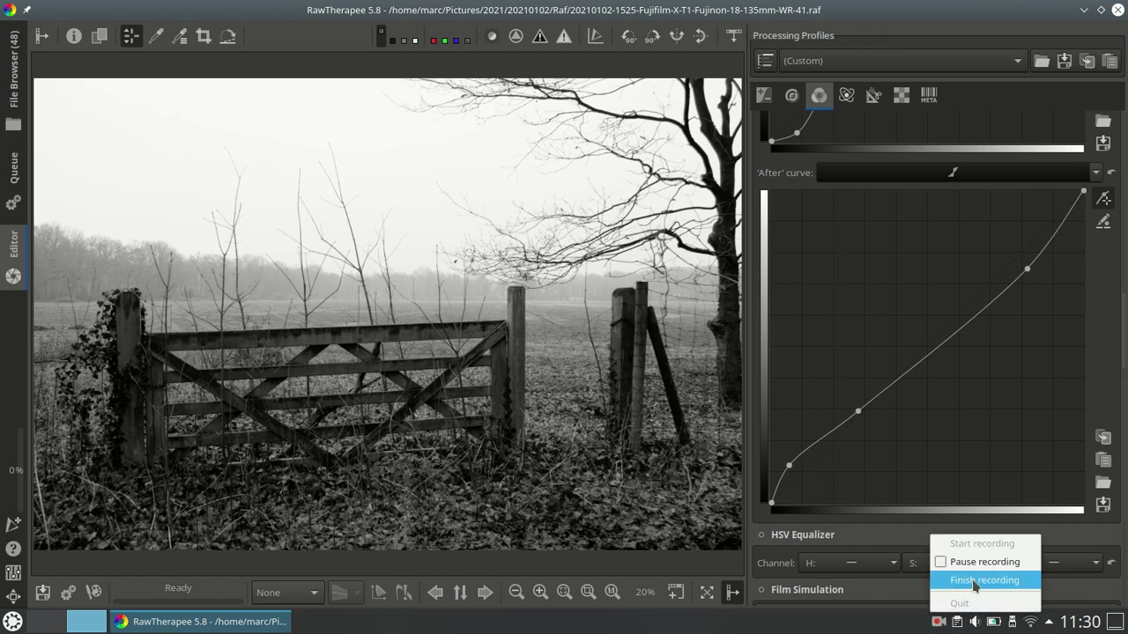